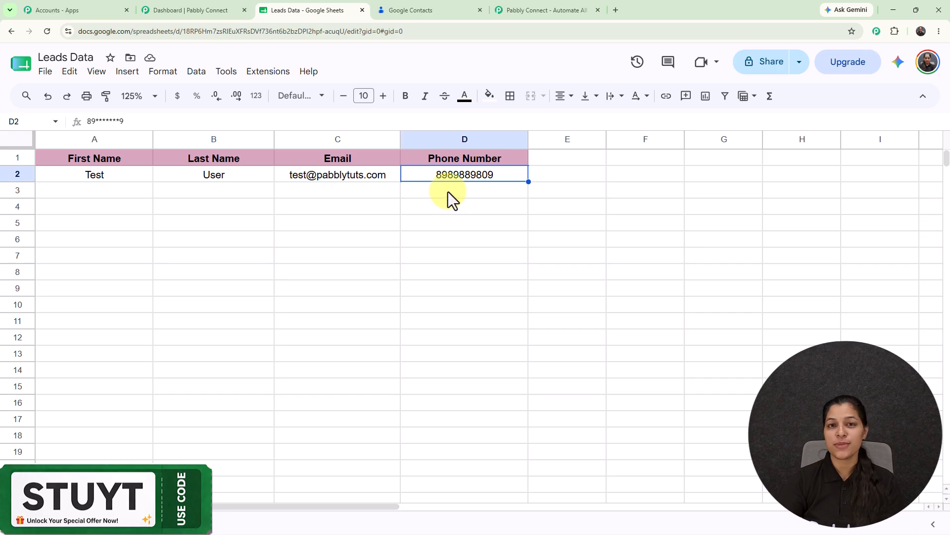
# Compare the Google Contacts list, which shows two contacts, with the Leads Data spreadsheet
pyautogui.click(429, 8)
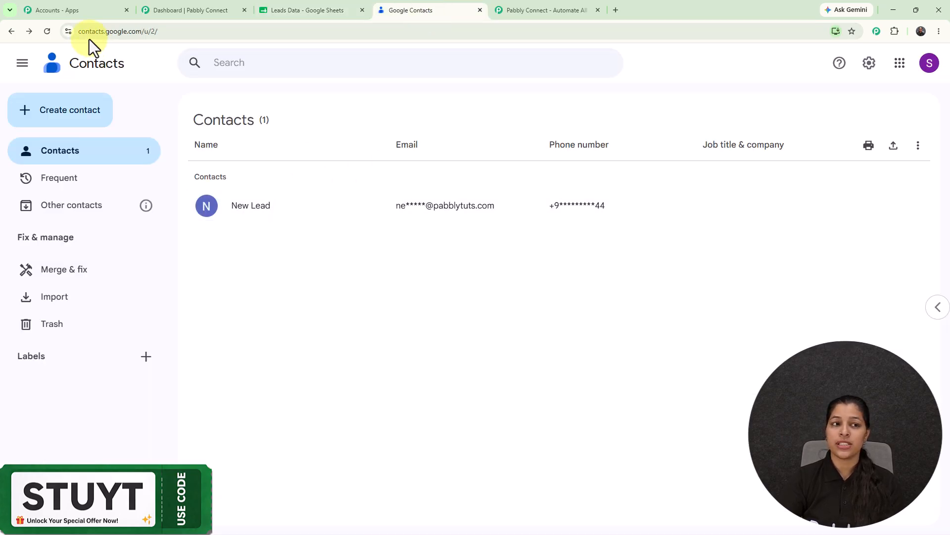
pyautogui.click(48, 31)
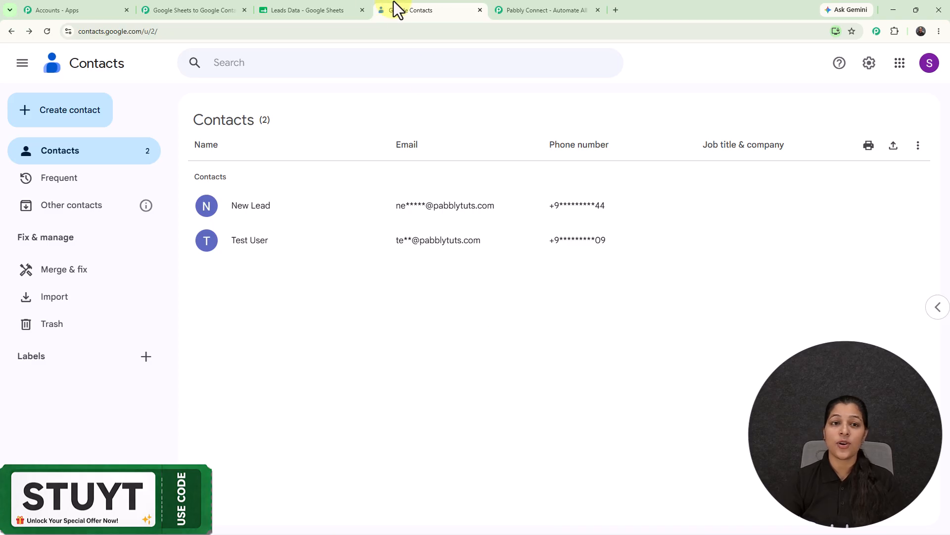
pyautogui.click(310, 7)
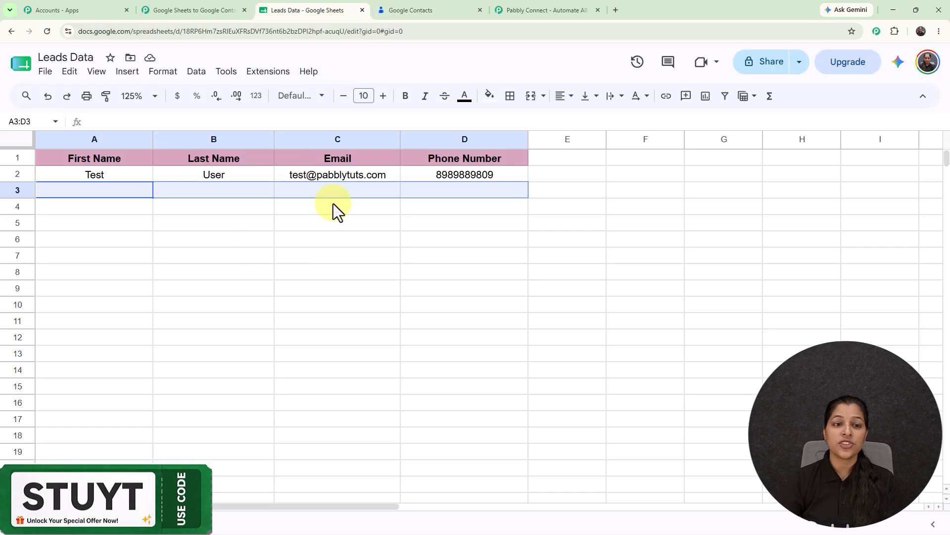
pyautogui.click(303, 220)
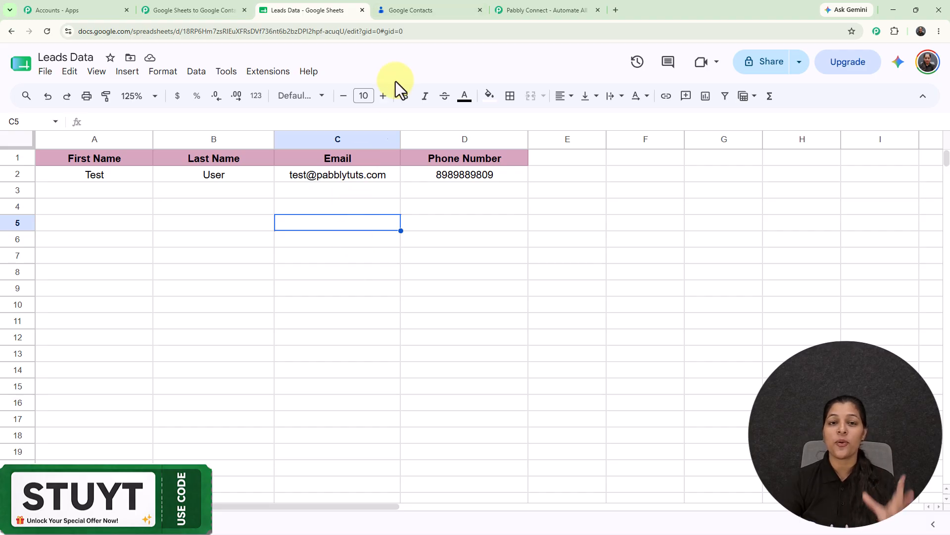
pyautogui.click(450, 3)
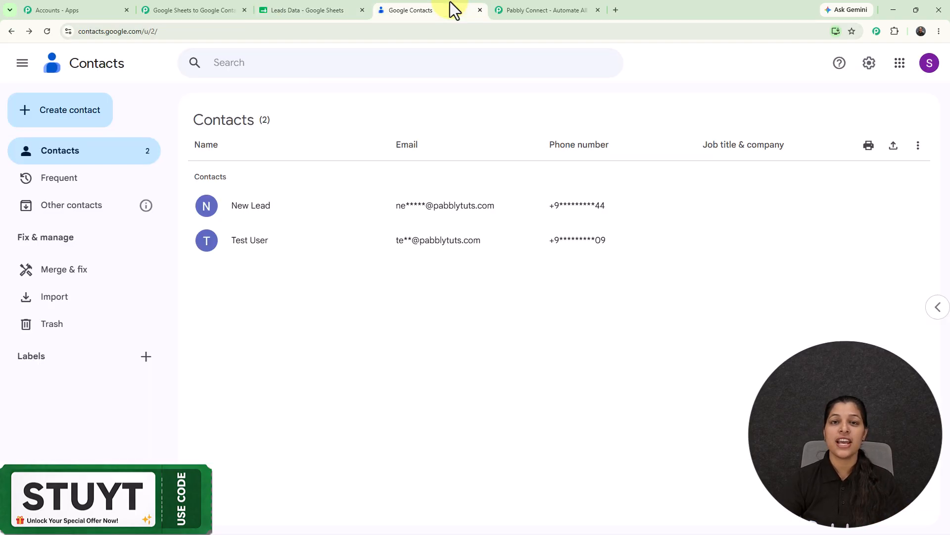
pyautogui.click(292, 5)
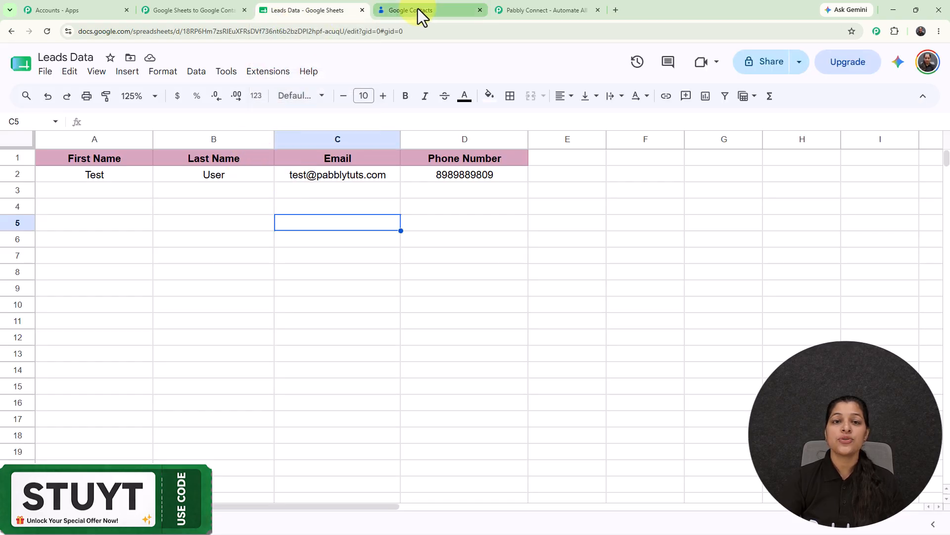
pyautogui.click(419, 9)
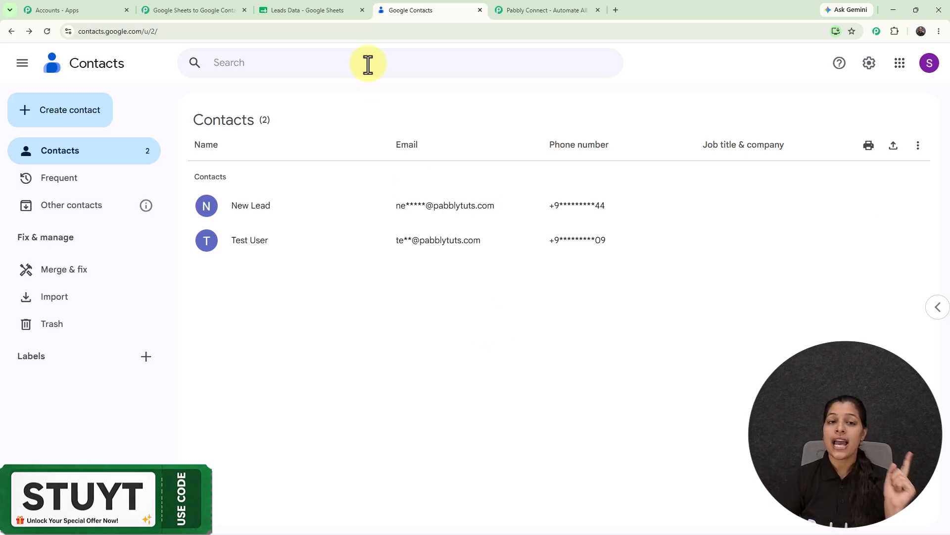
pyautogui.click(328, 9)
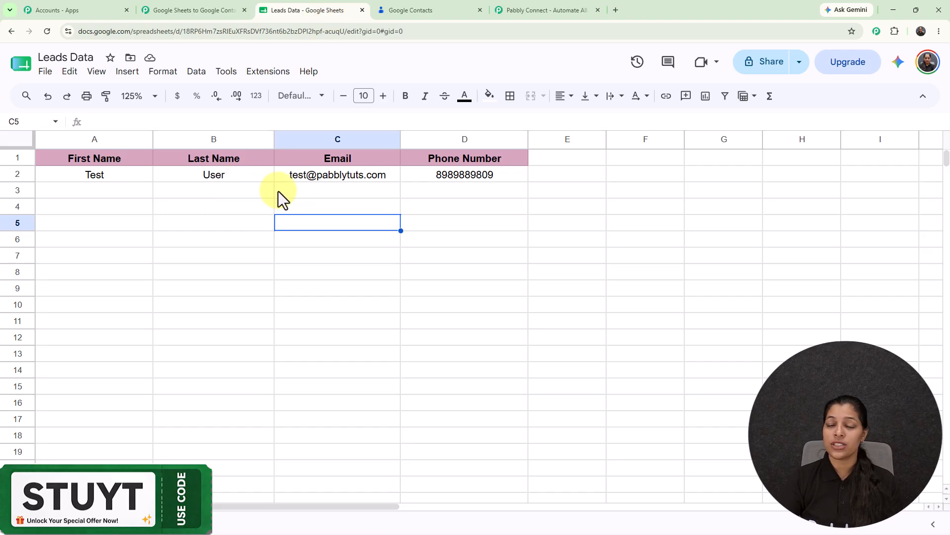
pyautogui.click(417, 9)
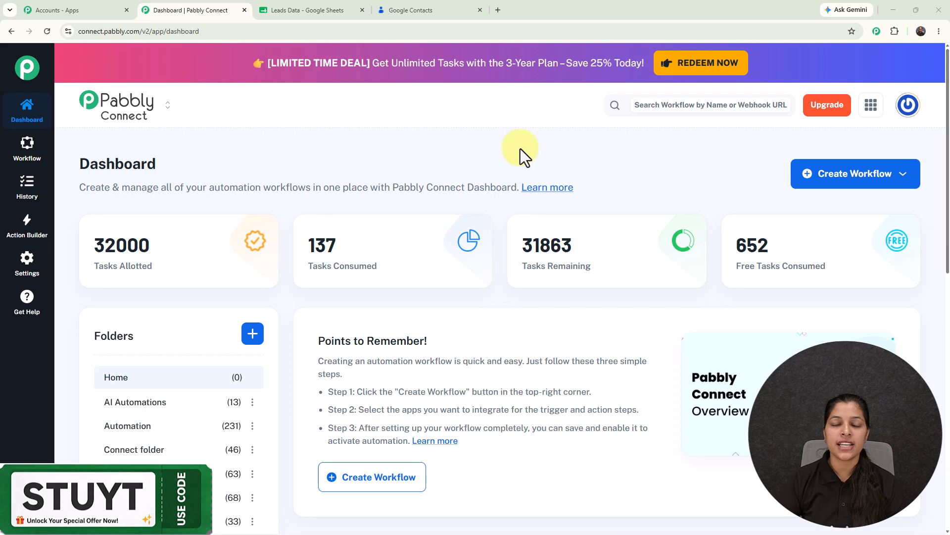
# Open pabbly.com/connect in a new tab, dismiss its offer popup, and return to the dashboard
pyautogui.click(498, 11)
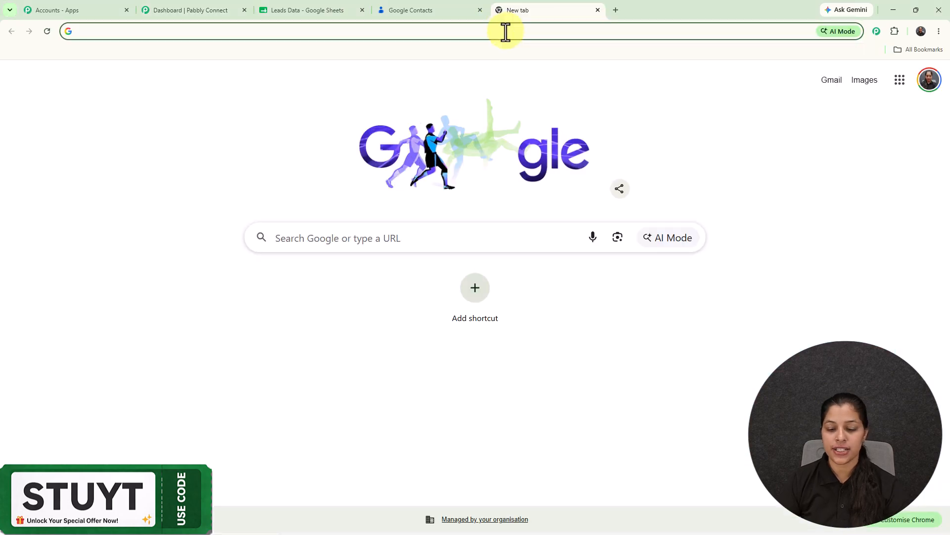
pyautogui.write('p')
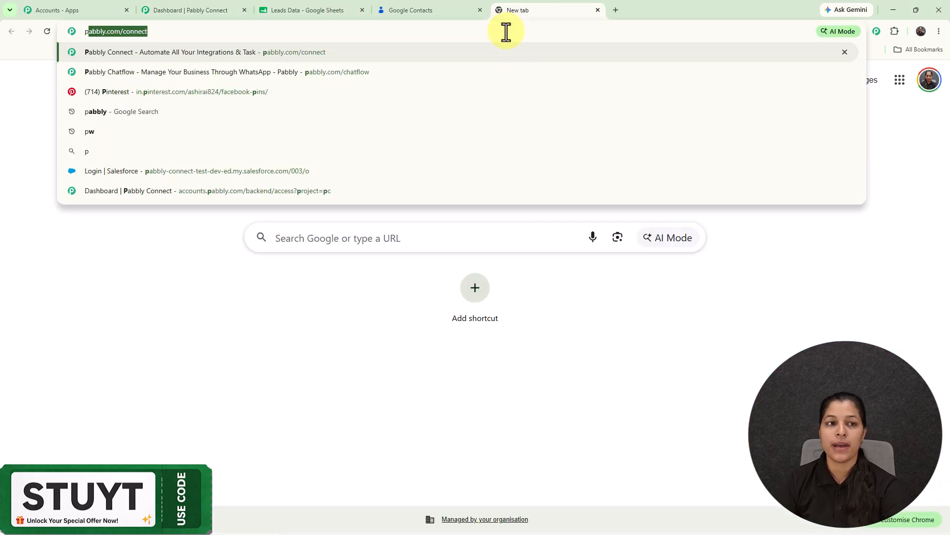
pyautogui.press('Return')
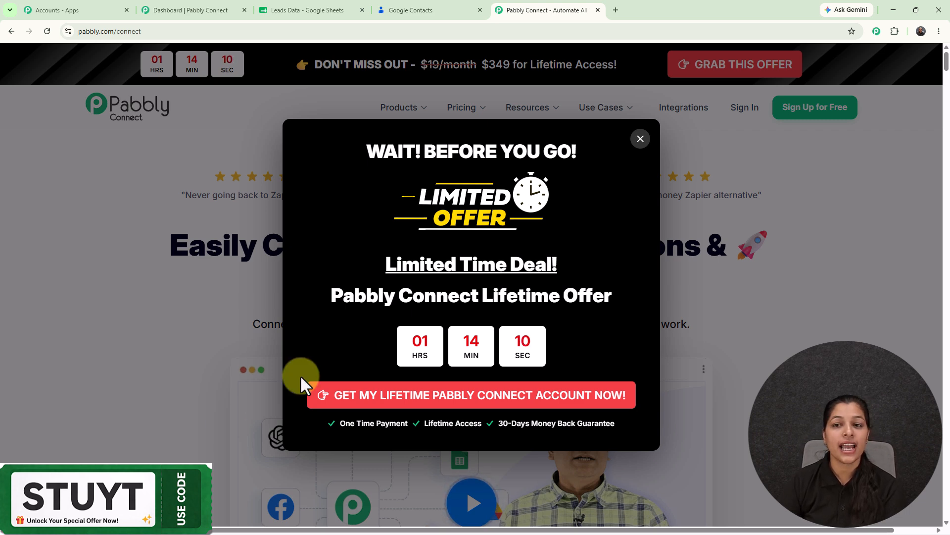
pyautogui.click(640, 139)
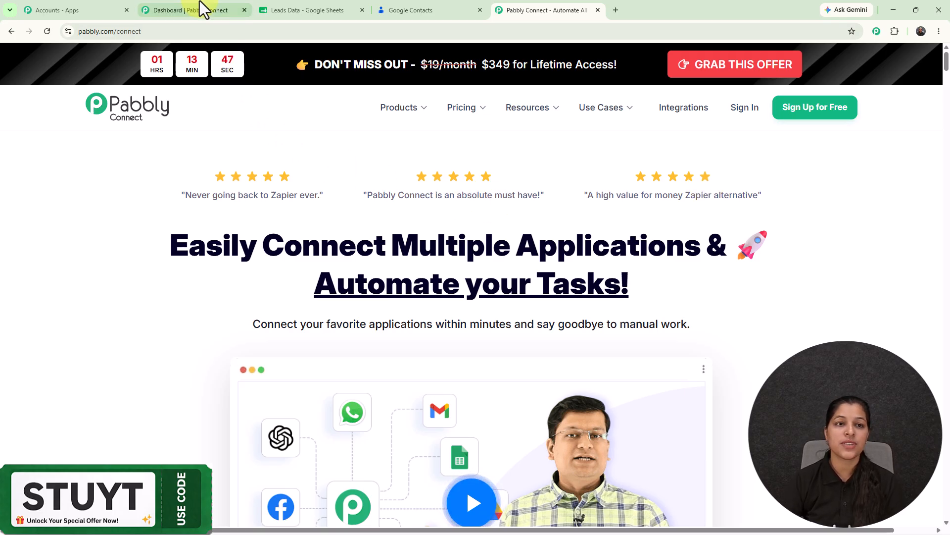
pyautogui.click(203, 7)
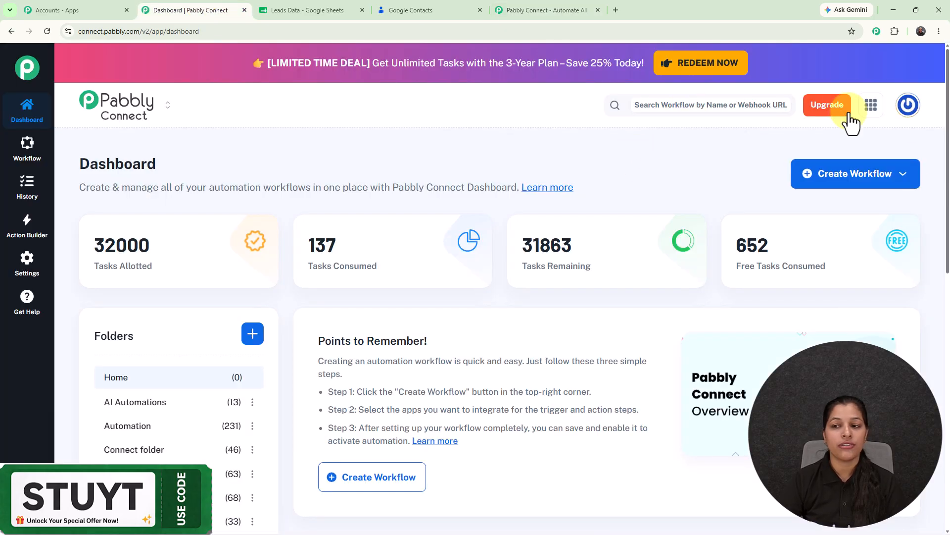
# Start a Quick Builder workflow and submit the Sheets-to-Contacts prompt
pyautogui.click(865, 176)
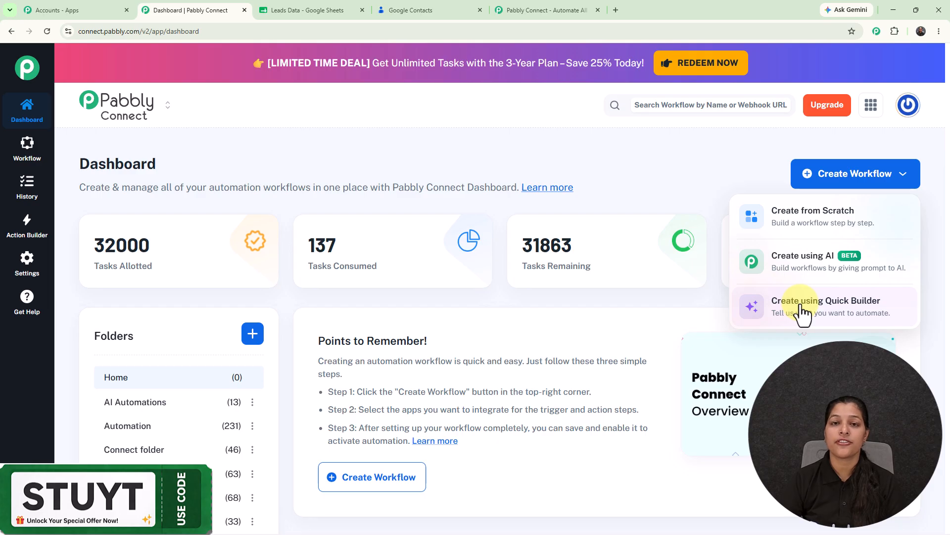
pyautogui.click(802, 315)
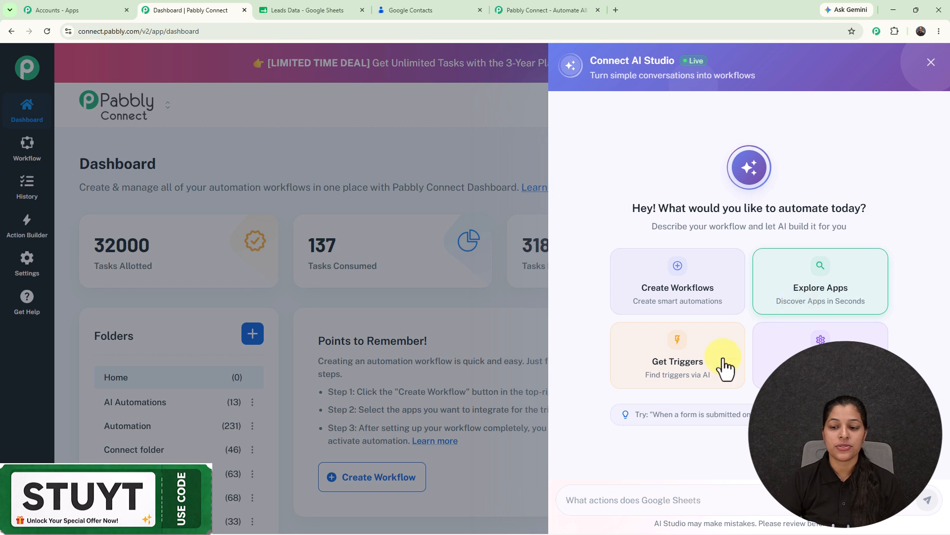
pyautogui.click(754, 495)
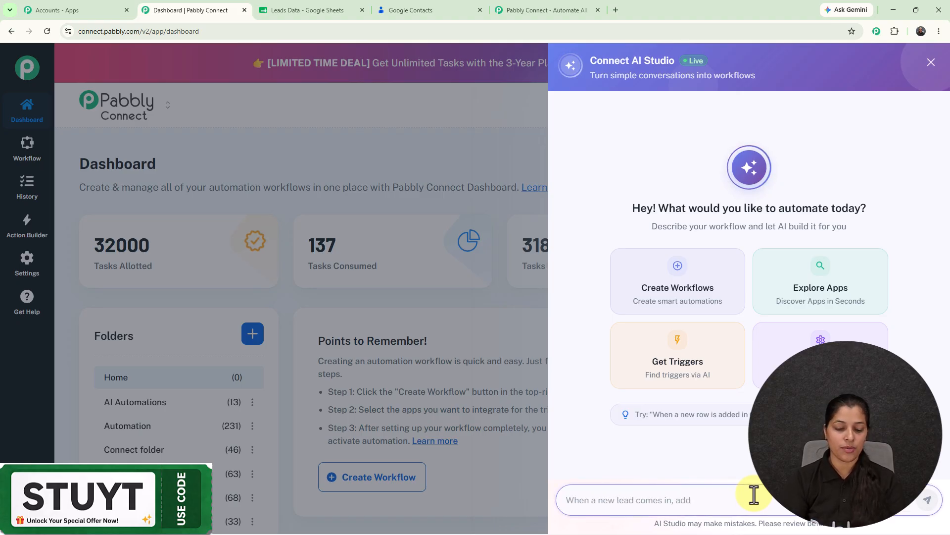
pyautogui.write('Connect Google Sheets with Google Contacts')
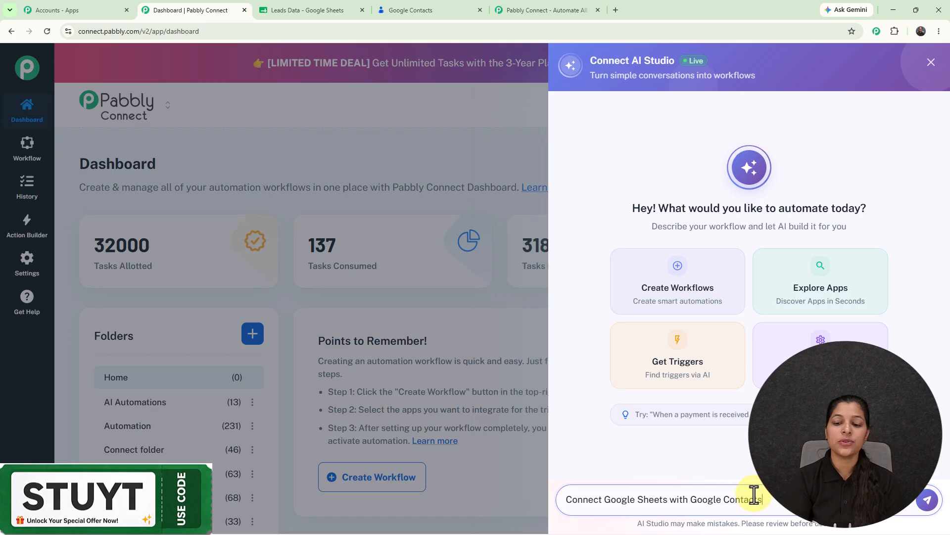
pyautogui.press('Return')
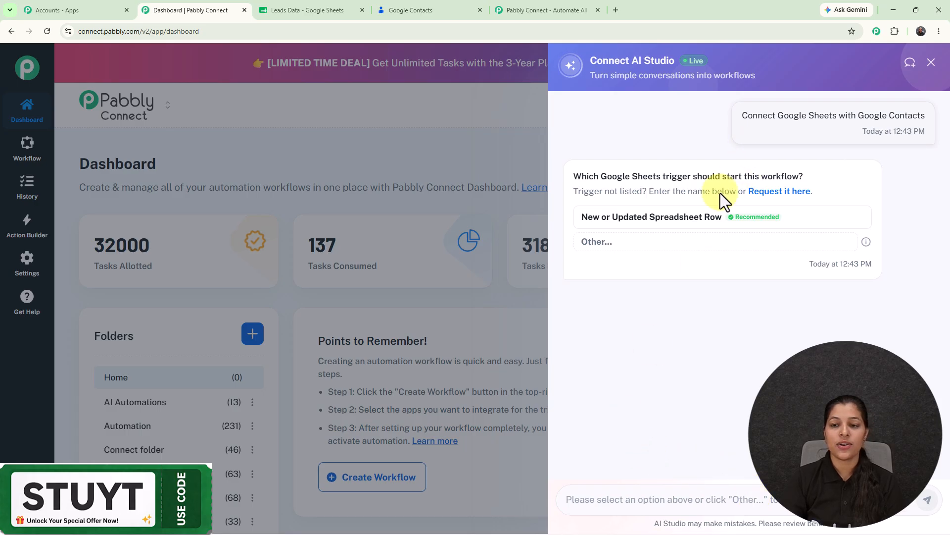
# Choose New or Updated Spreadsheet Row and Create Contact, then create and open the workflow
pyautogui.doubleClick(700, 227)
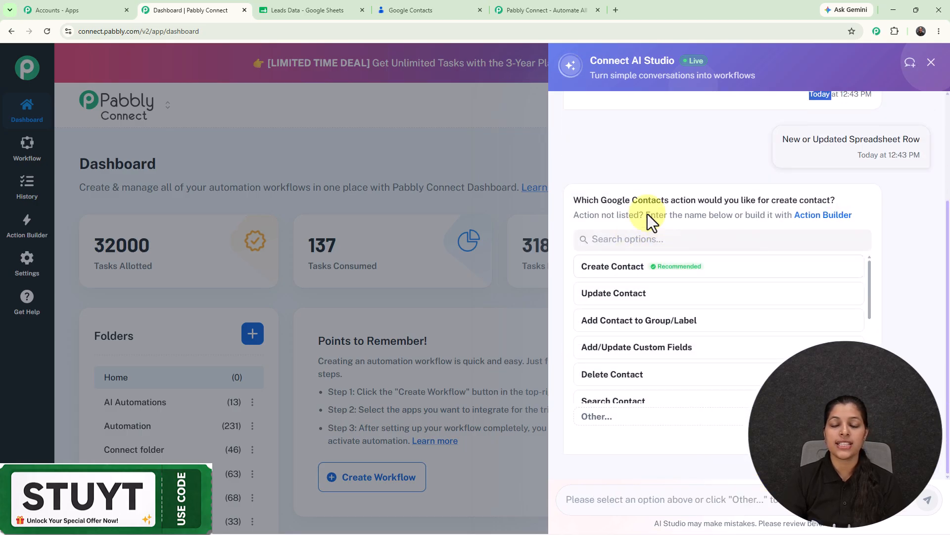
pyautogui.click(629, 273)
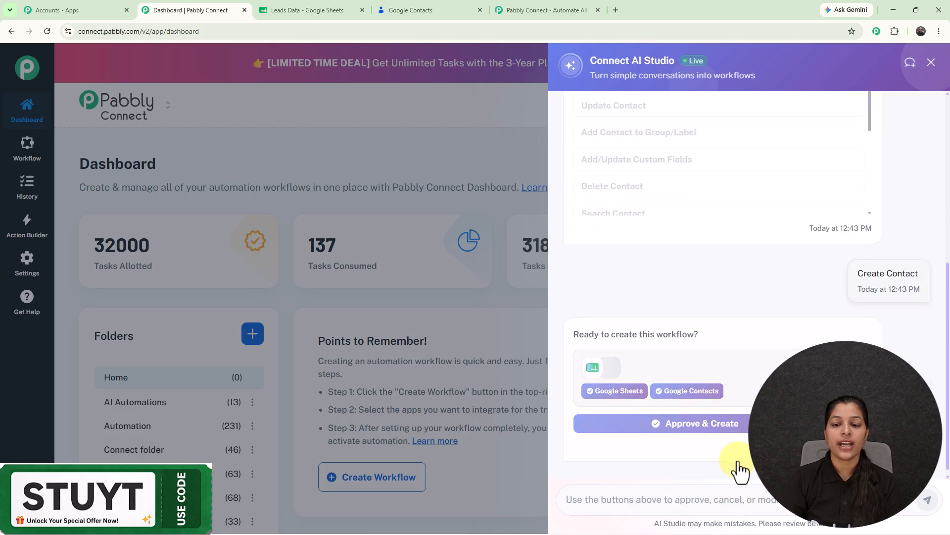
pyautogui.click(696, 422)
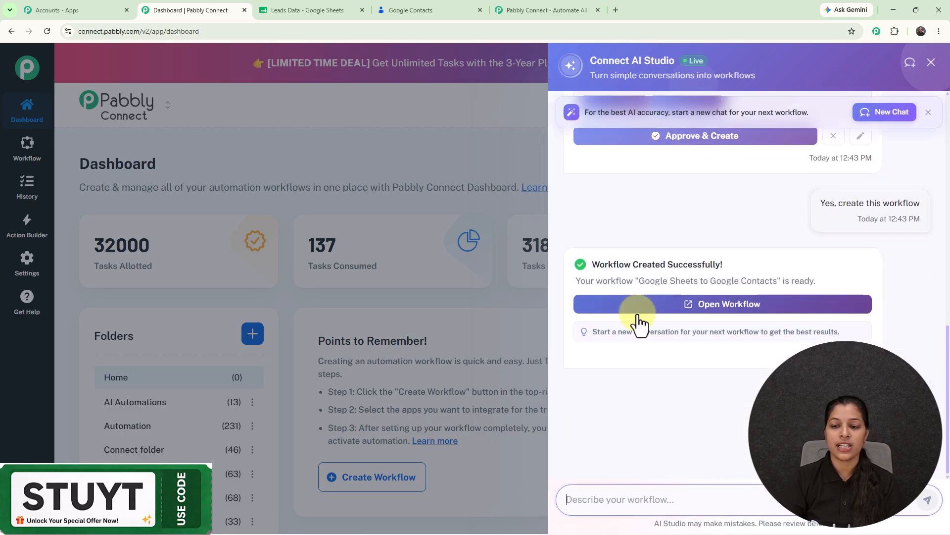
pyautogui.click(653, 311)
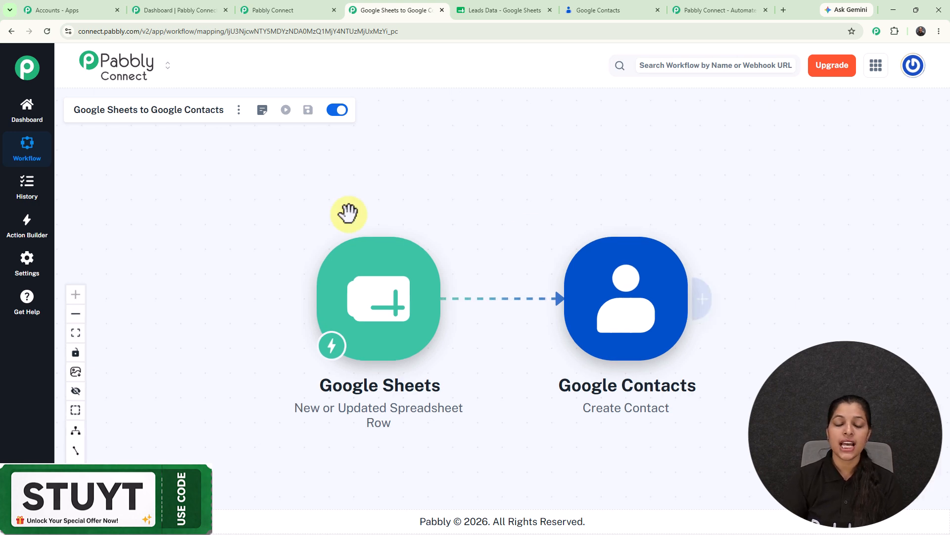
# Reveal the Google Sheets trigger's webhook URL, then go back to the Leads Data spreadsheet
pyautogui.click(380, 312)
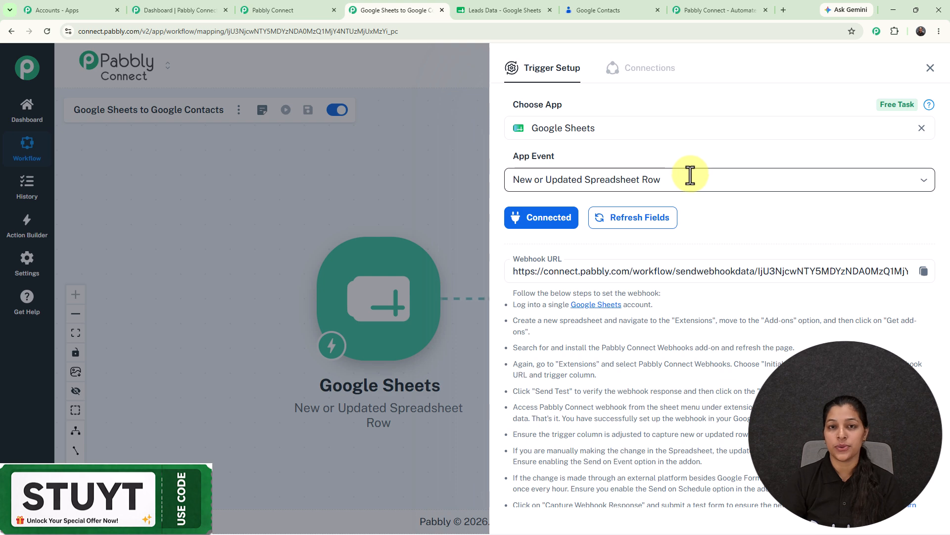
pyautogui.click(493, 7)
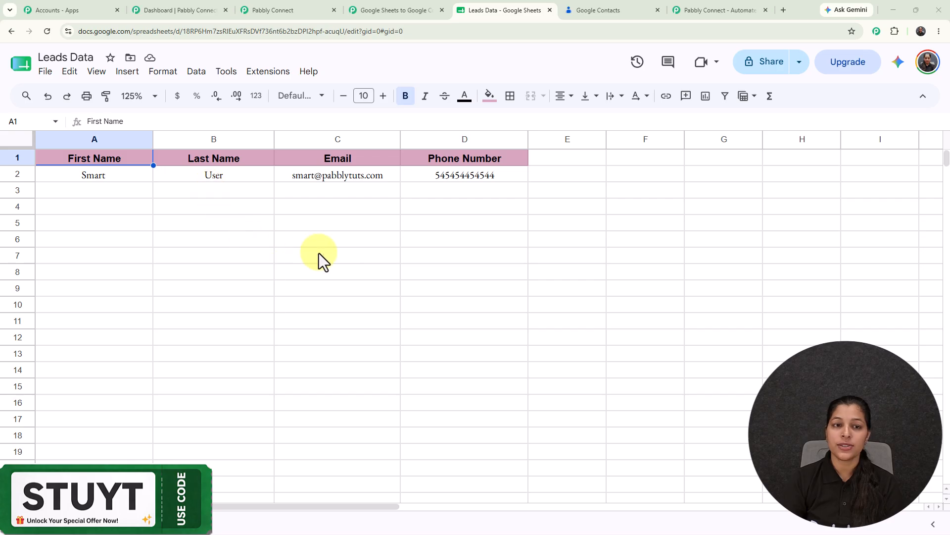
# Search the add-on marketplace for 'pab', confirm Pabbly Connect Webhooks is installed, and close it
pyautogui.click(267, 72)
pyautogui.moveTo(271, 94)
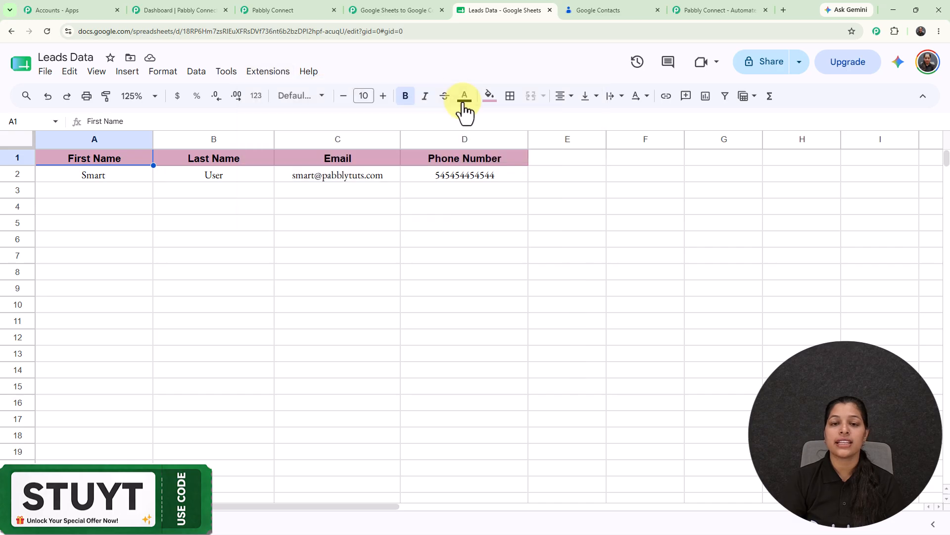
pyautogui.click(465, 99)
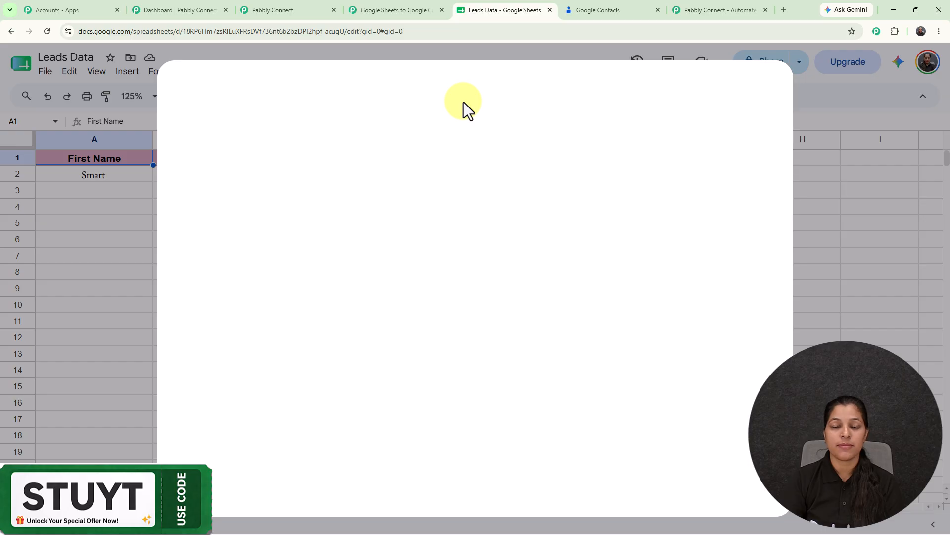
pyautogui.click(474, 94)
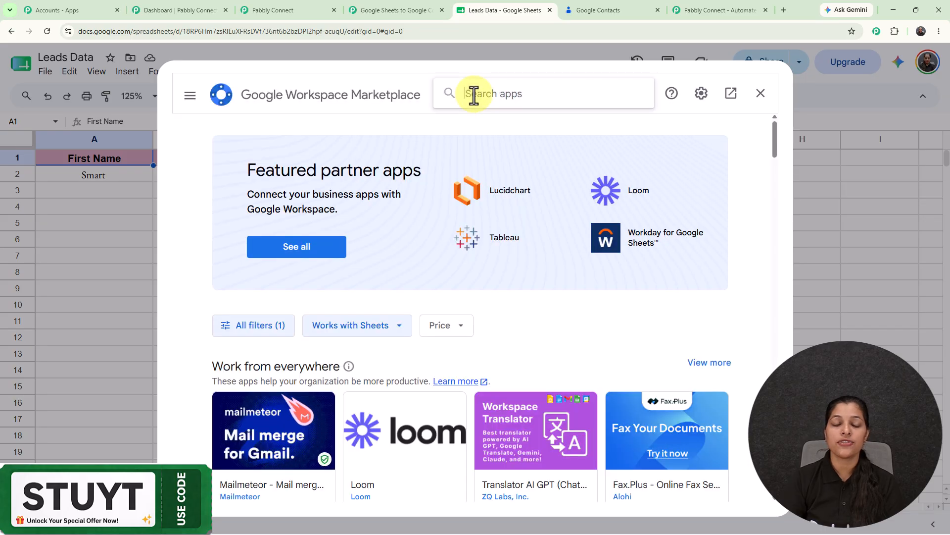
pyautogui.write('pab')
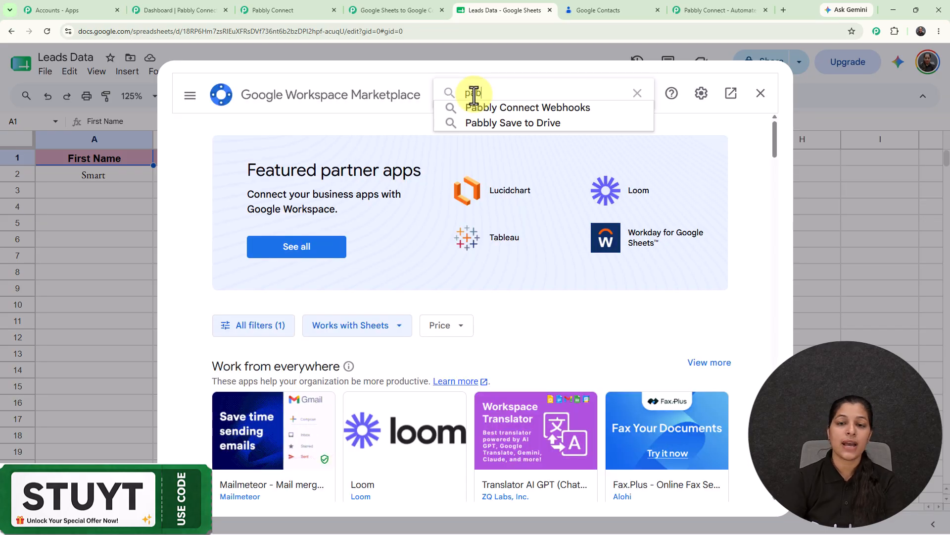
pyautogui.click(493, 108)
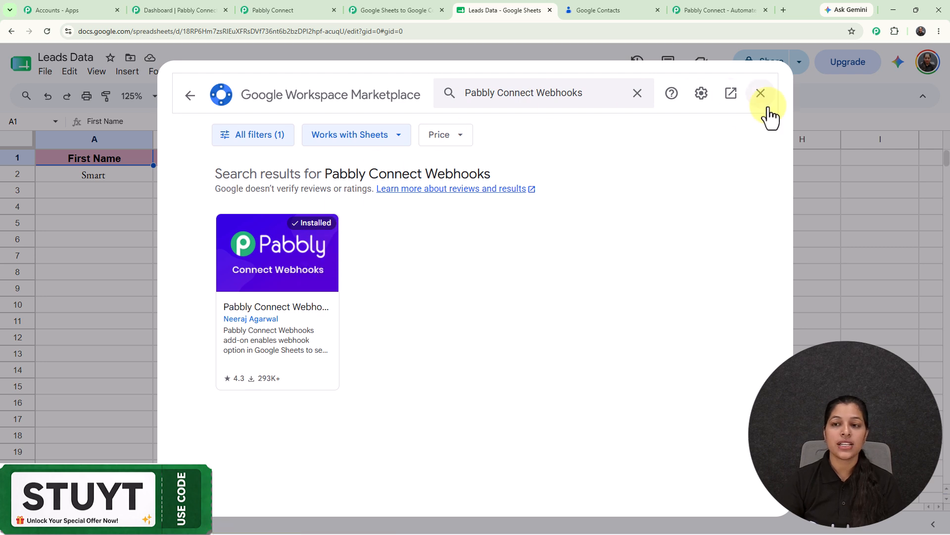
pyautogui.click(761, 93)
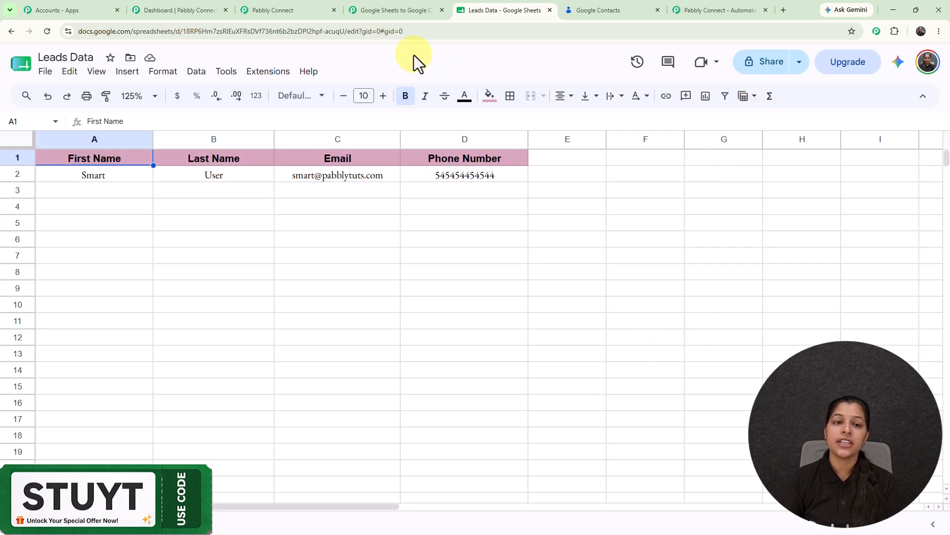
# In the Pabbly Webhooks Initial Setup, paste the webhook URL, set trigger column D, and submit
pyautogui.click(268, 72)
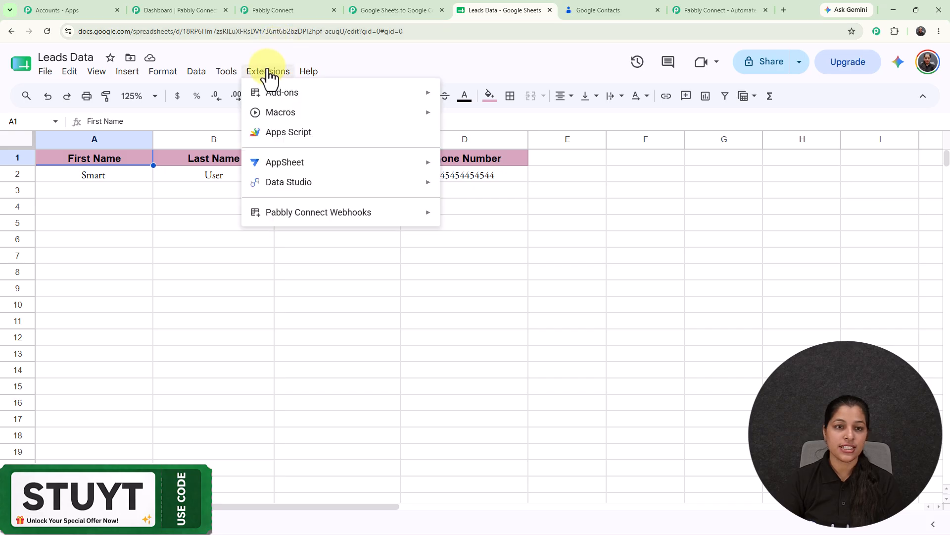
pyautogui.moveTo(300, 207)
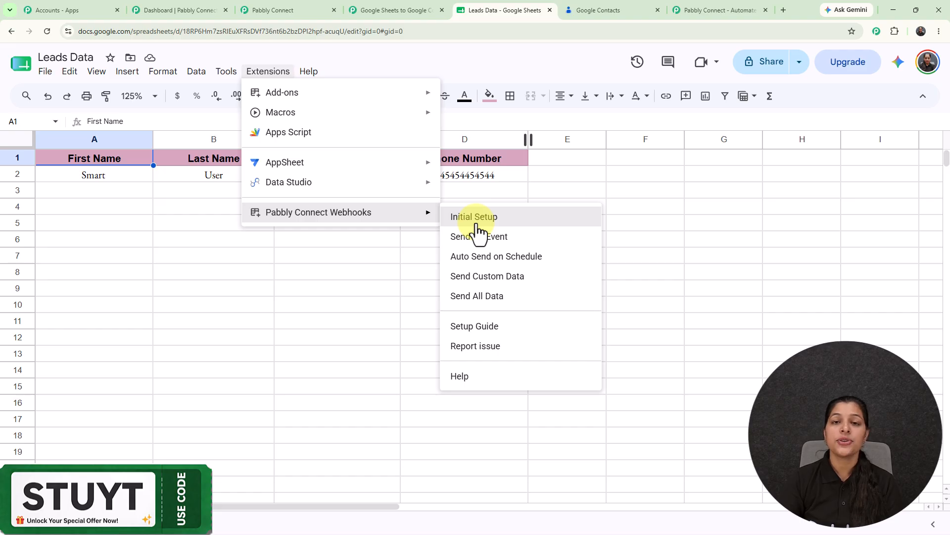
pyautogui.click(476, 218)
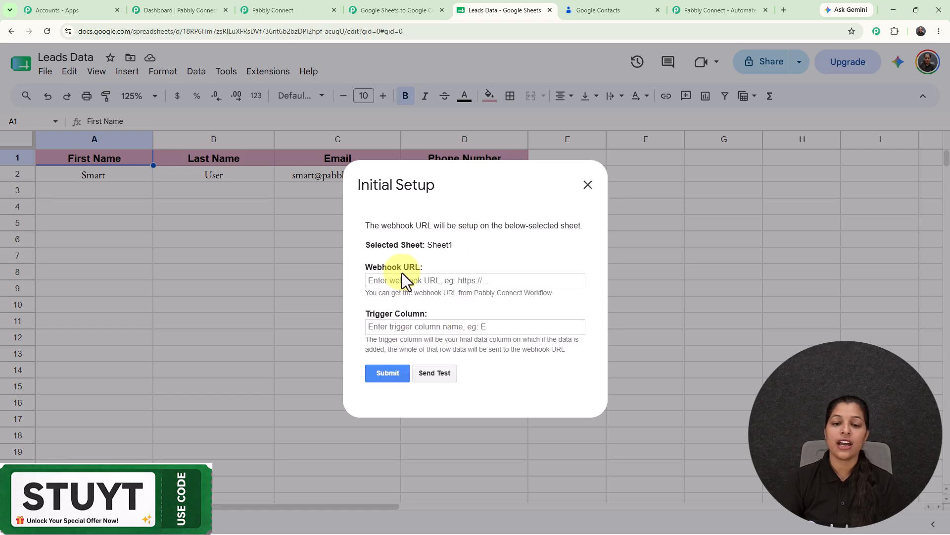
pyautogui.click(402, 281)
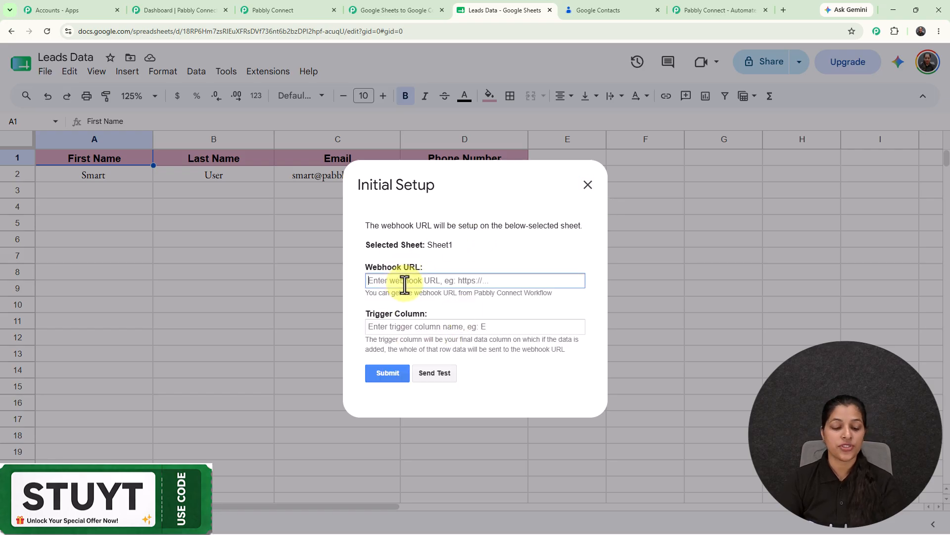
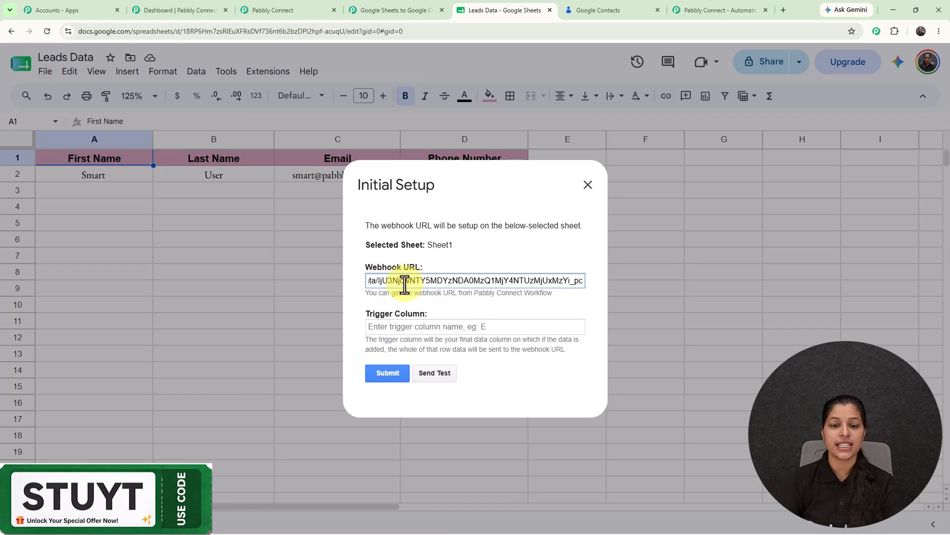
pyautogui.click(404, 328)
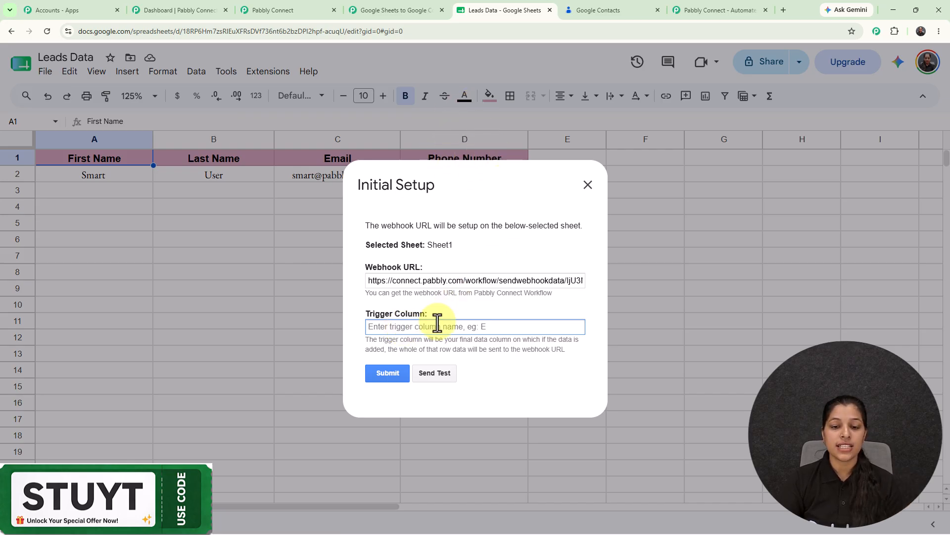
pyautogui.write('D')
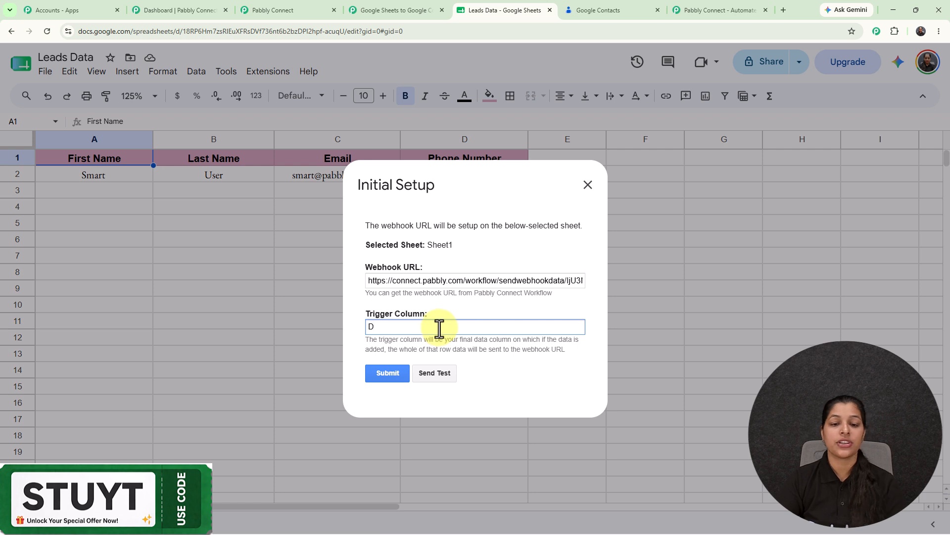
pyautogui.click(397, 377)
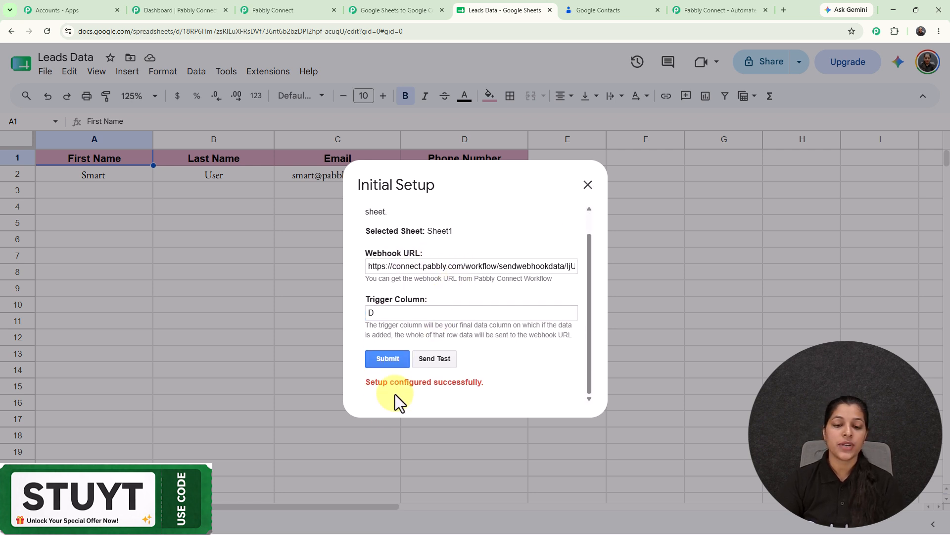
# Close the extra Pabbly tab, send the test row, and switch to the workflow
pyautogui.scroll(1, 506, 307)
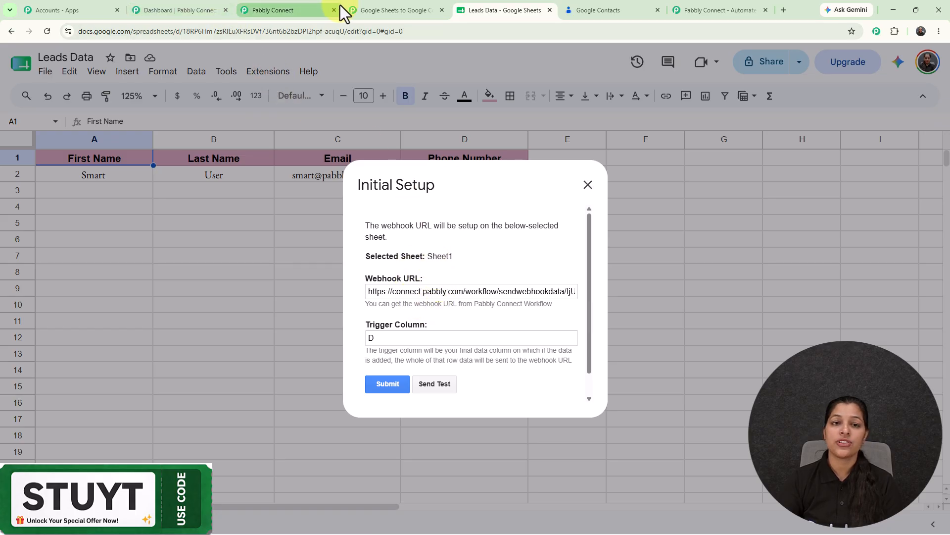
pyautogui.click(383, 8)
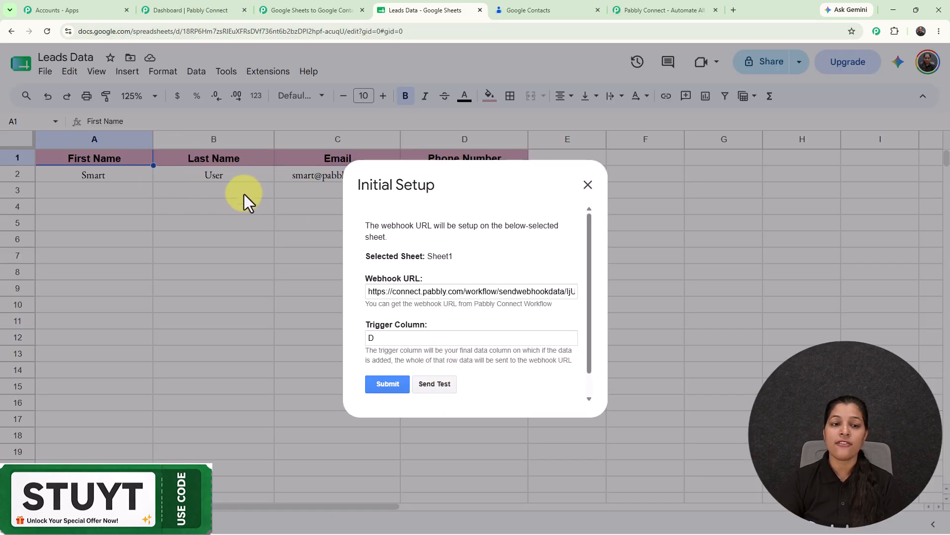
pyautogui.click(435, 384)
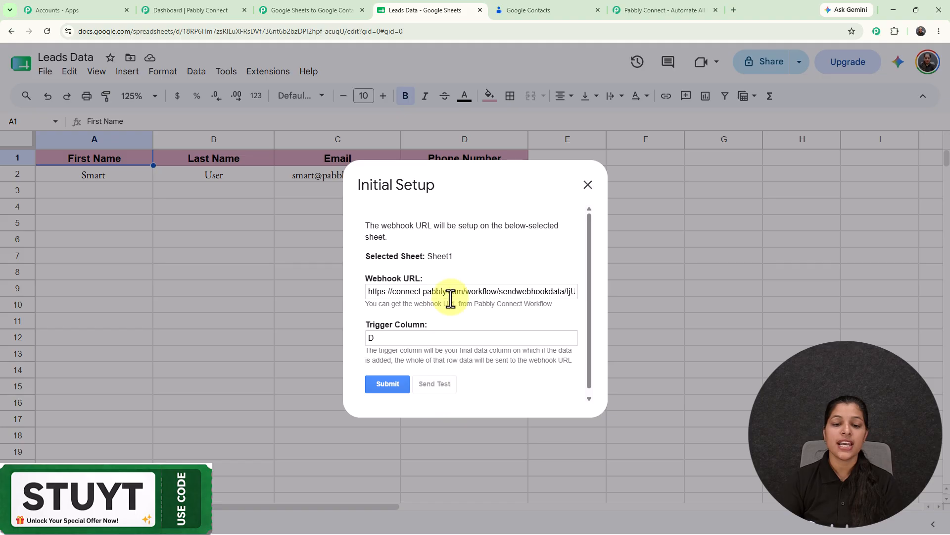
pyautogui.scroll(-1, 453, 299)
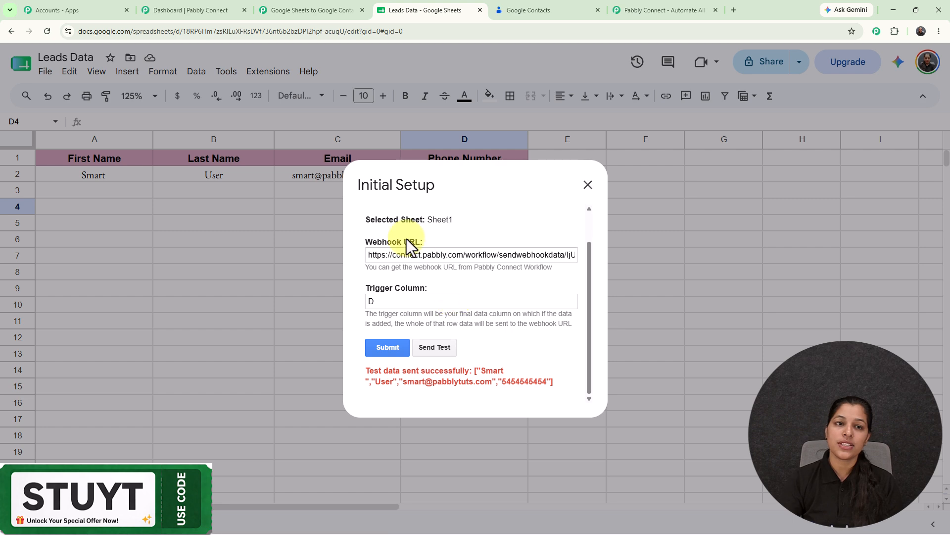
pyautogui.click(286, 15)
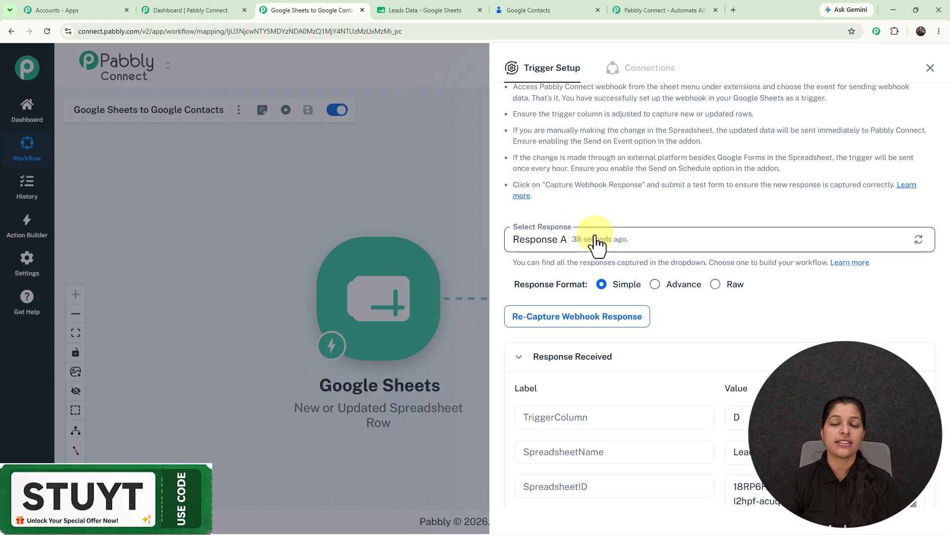
# Check the received name, email and phone values, then return to the Leads Data sheet
pyautogui.scroll(-6, 732, 272)
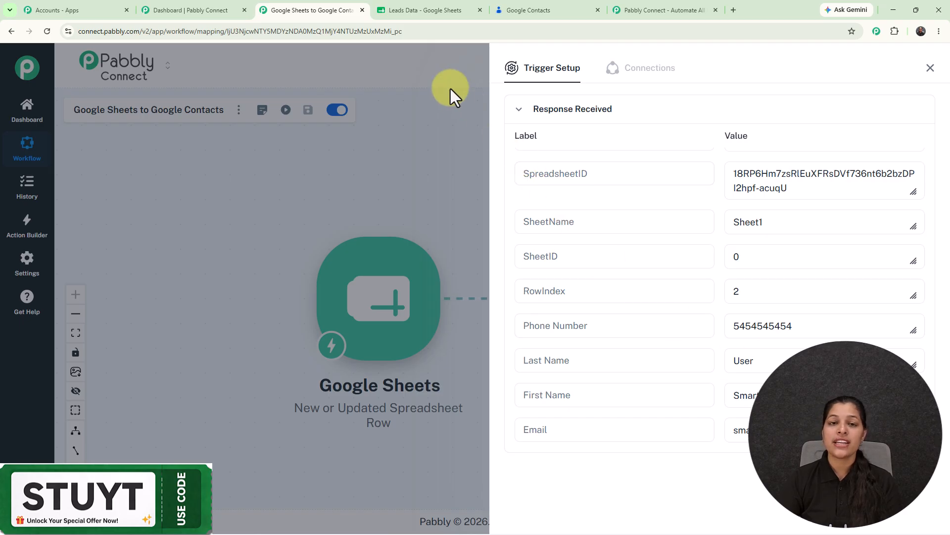
pyautogui.click(424, 11)
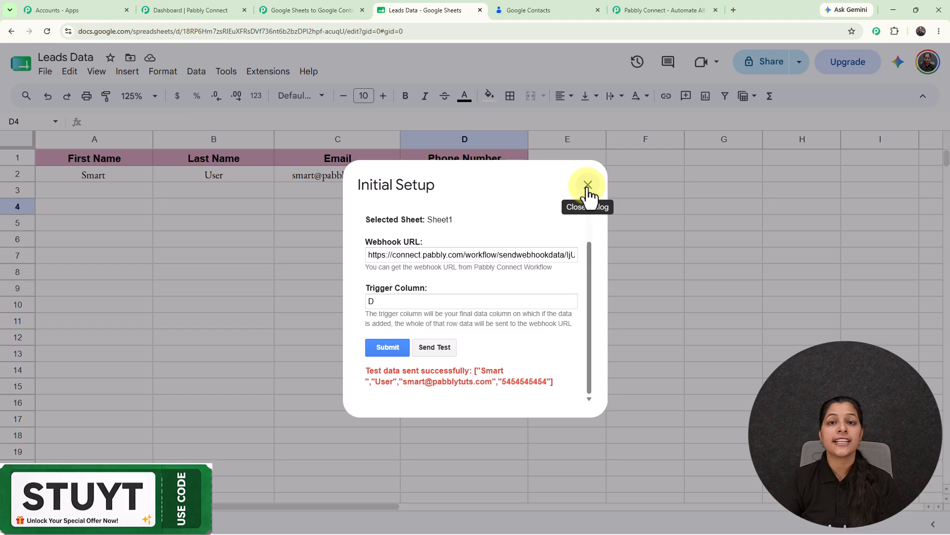
# Close Initial Setup, enable Send On Event so rows send automatically, and return to the workflow
pyautogui.click(588, 185)
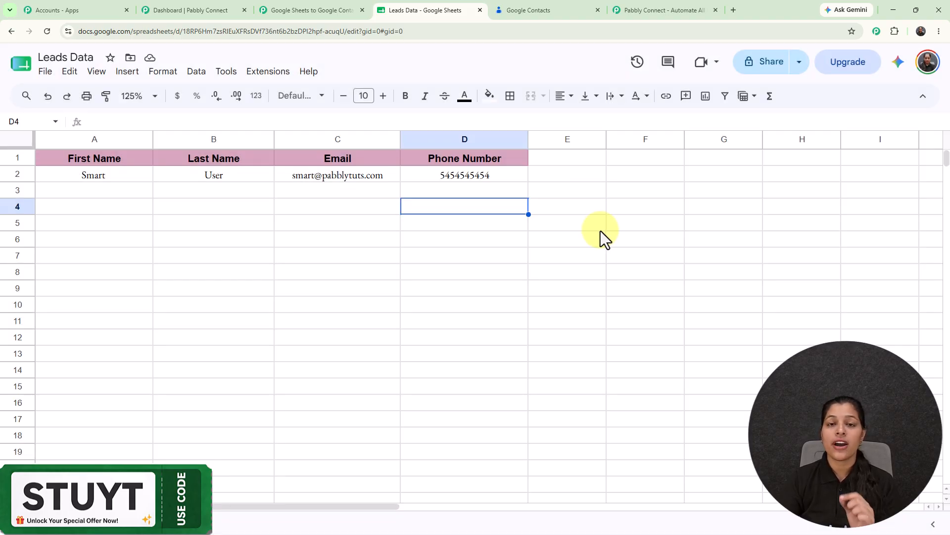
pyautogui.click(257, 76)
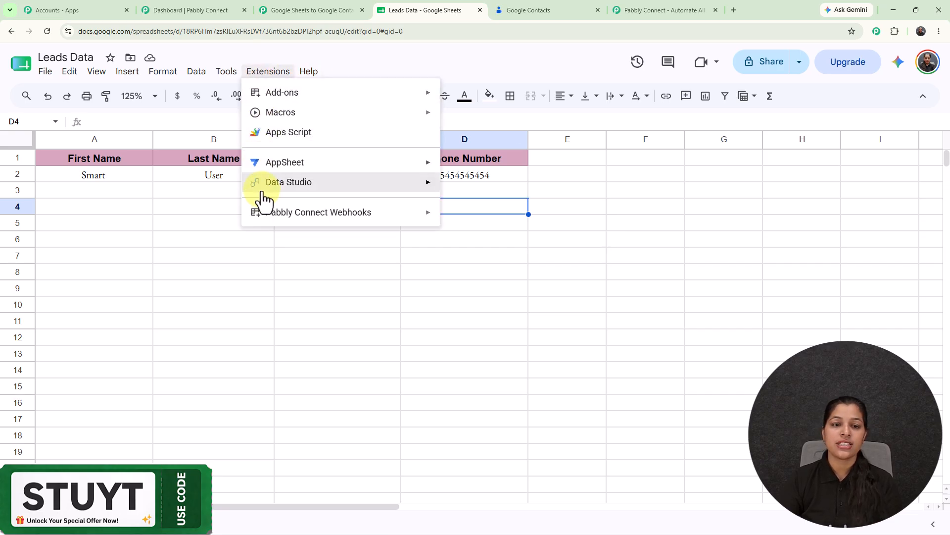
pyautogui.moveTo(344, 223)
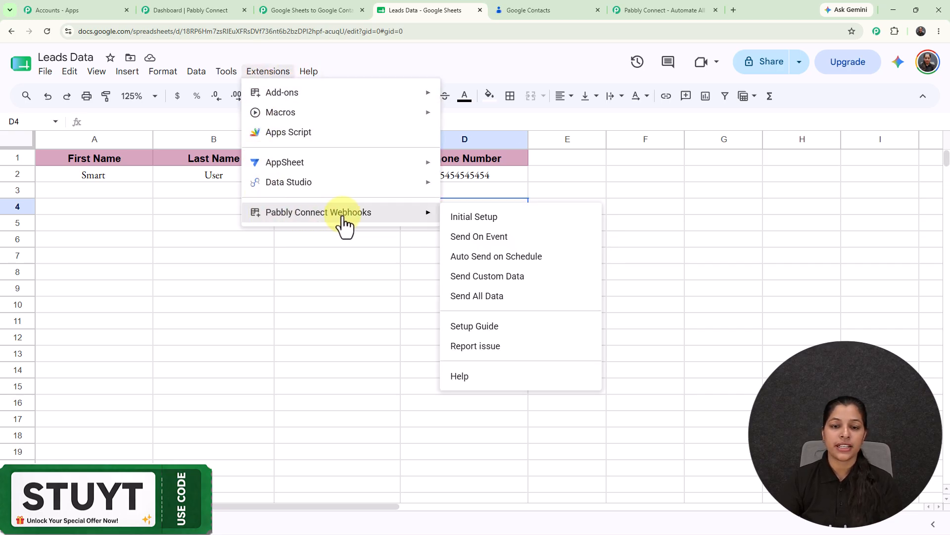
pyautogui.click(477, 238)
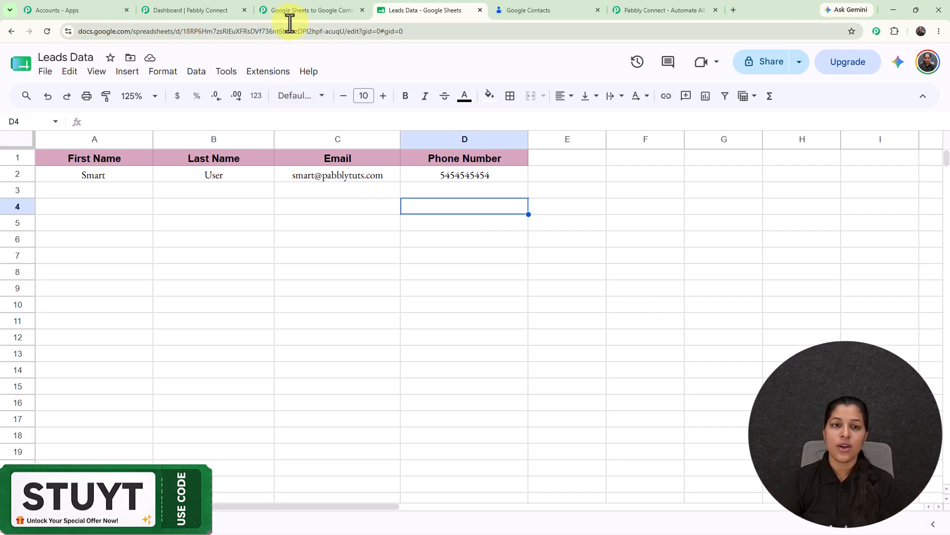
pyautogui.click(266, 72)
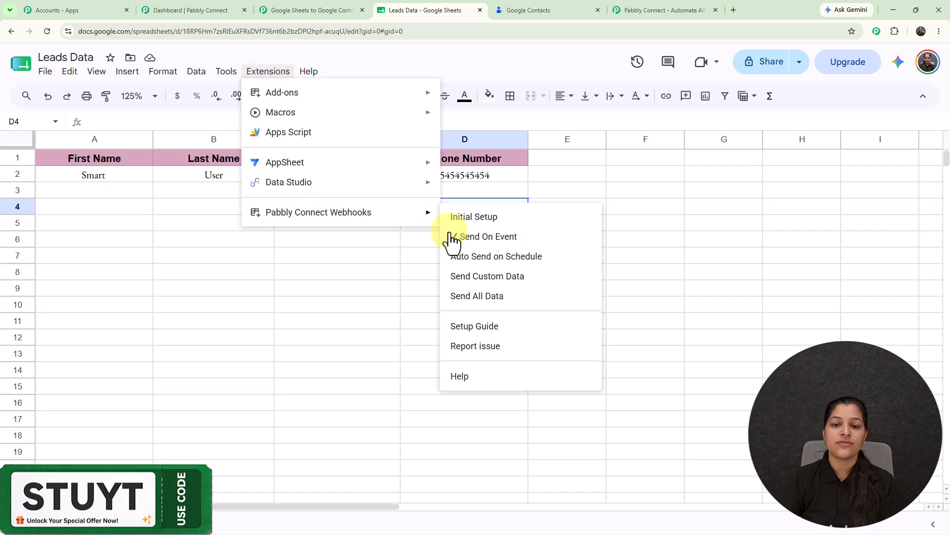
pyautogui.click(283, 2)
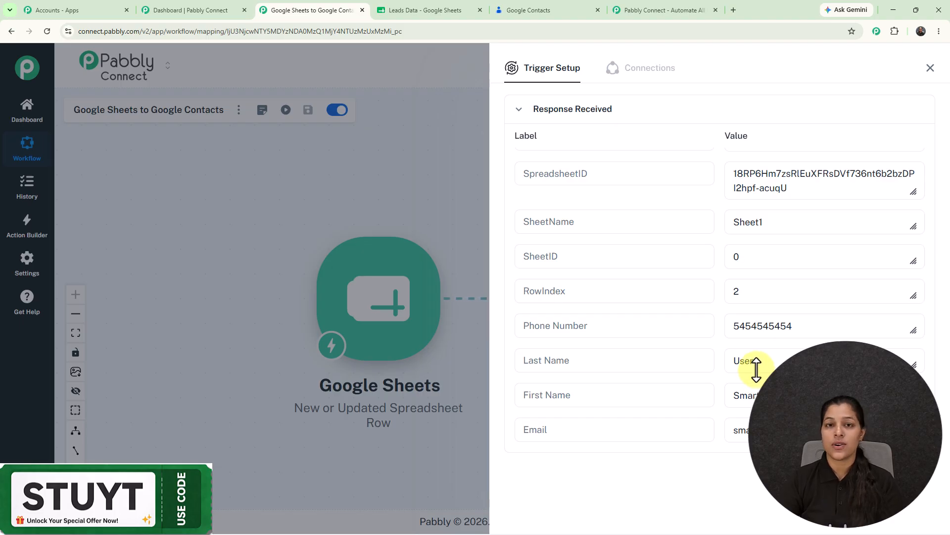
# Add a new Google Contacts #10 connection to Create Contact, authorizing it with a Google account
pyautogui.click(930, 70)
pyautogui.click(626, 330)
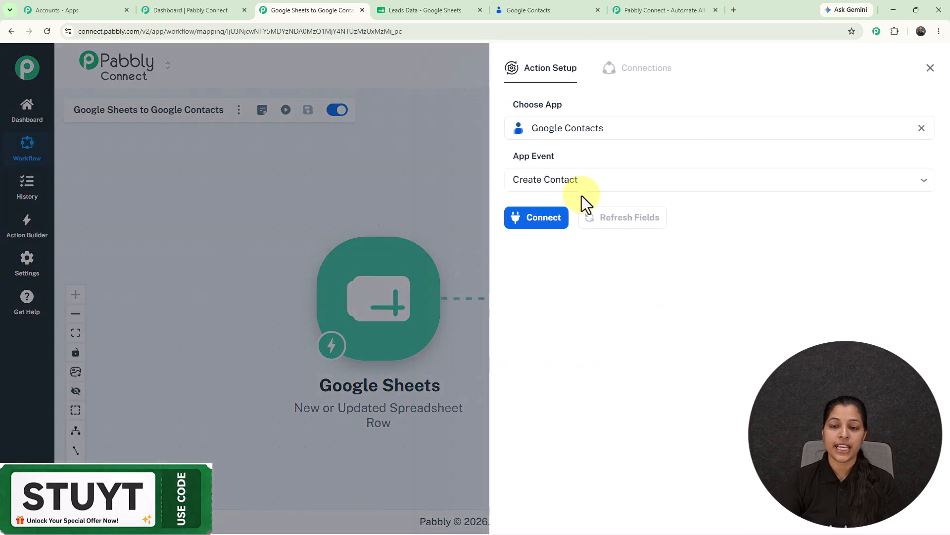
pyautogui.click(536, 220)
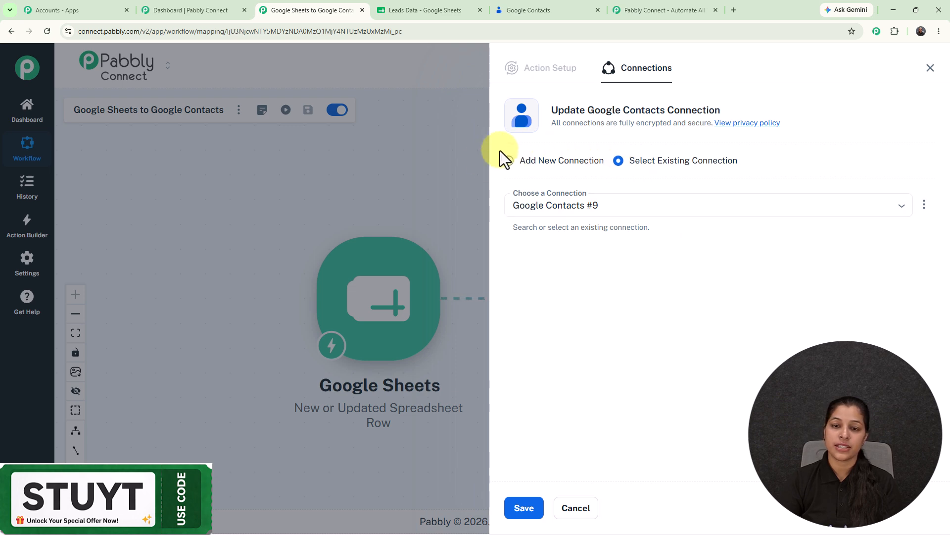
pyautogui.click(507, 166)
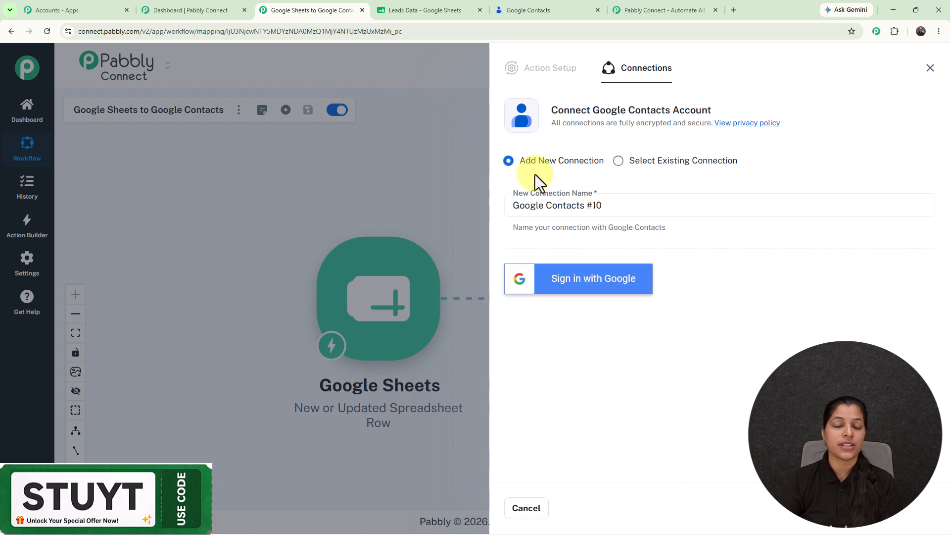
pyautogui.click(596, 288)
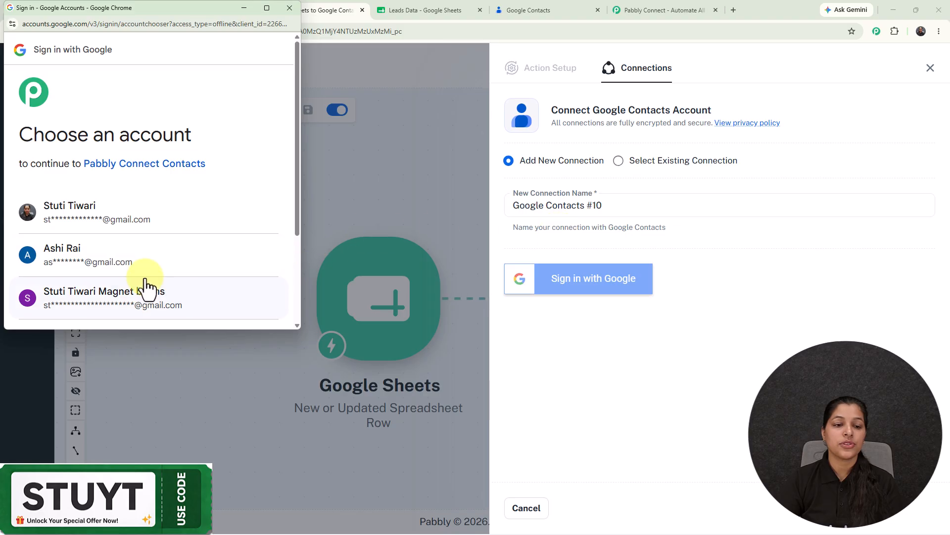
pyautogui.click(141, 311)
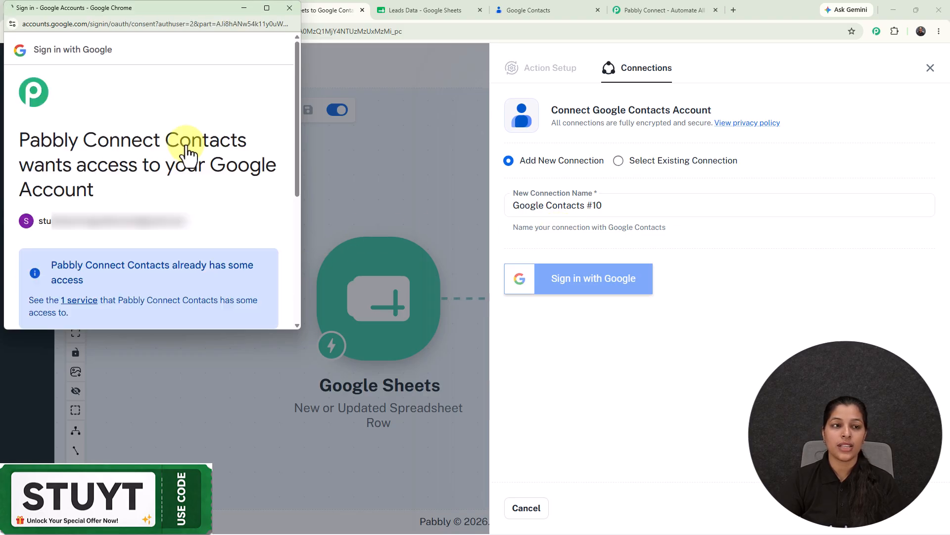
pyautogui.scroll(-1, 186, 145)
pyautogui.scroll(-3, 188, 164)
pyautogui.click(214, 267)
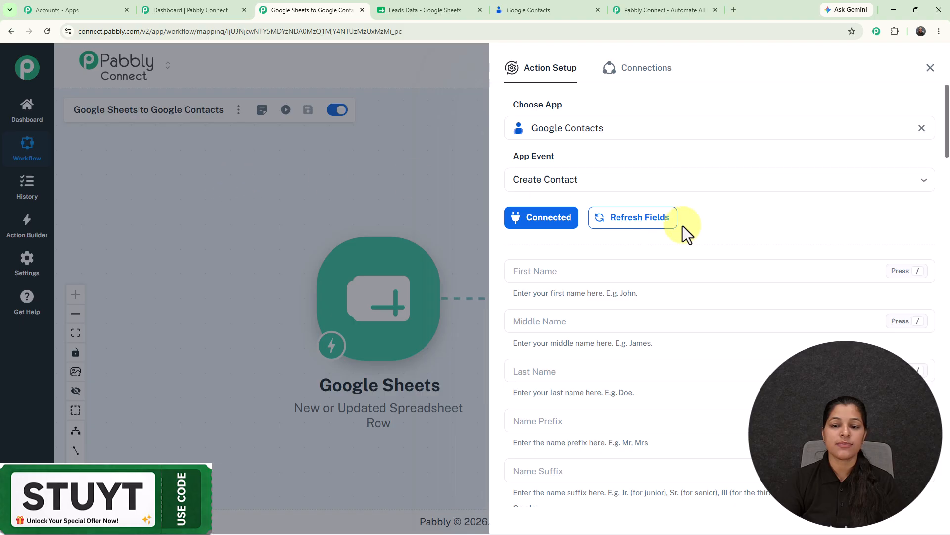
pyautogui.scroll(-4, 682, 228)
pyautogui.scroll(4, 684, 231)
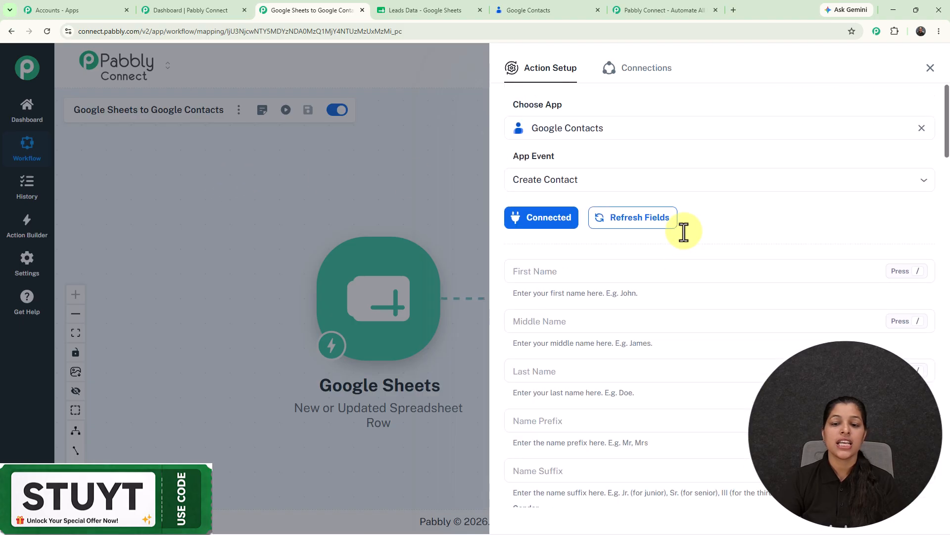
pyautogui.scroll(-14, 684, 232)
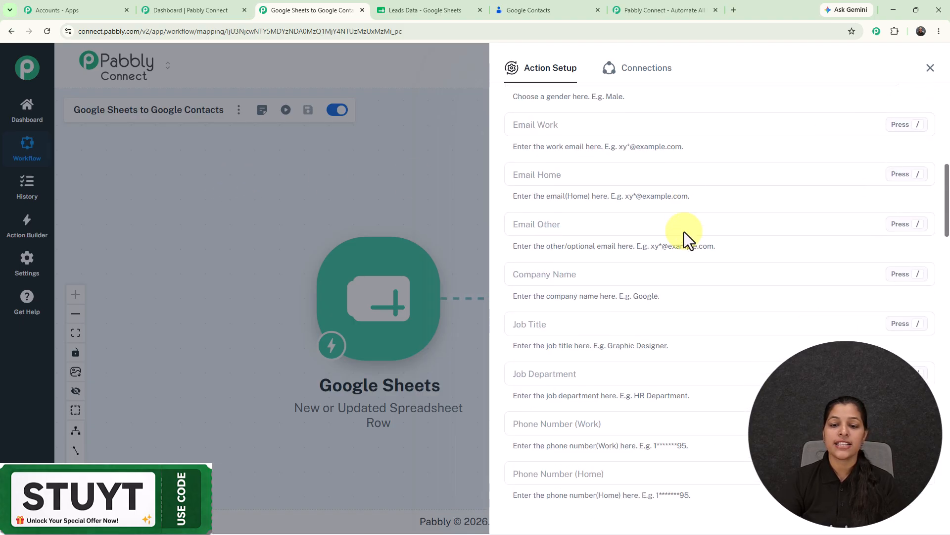
pyautogui.scroll(14, 683, 231)
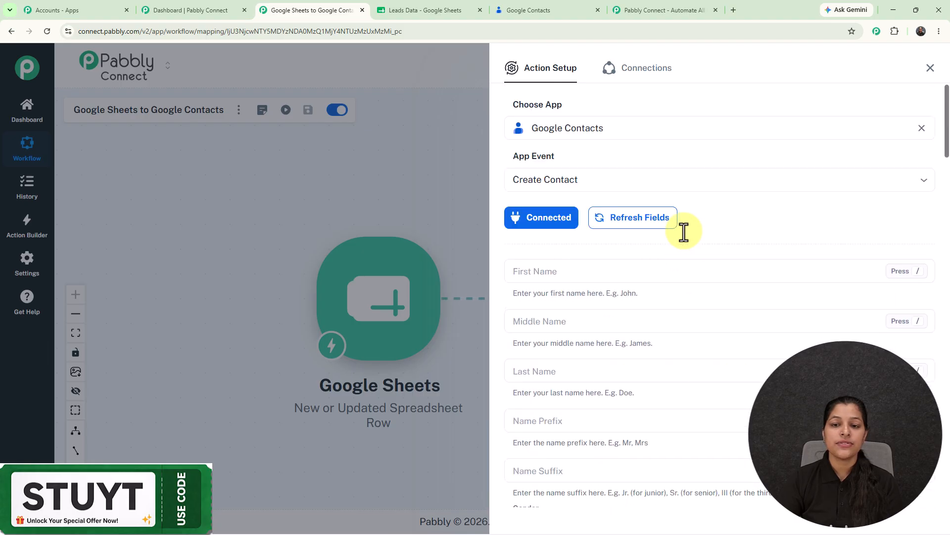
pyautogui.click(613, 270)
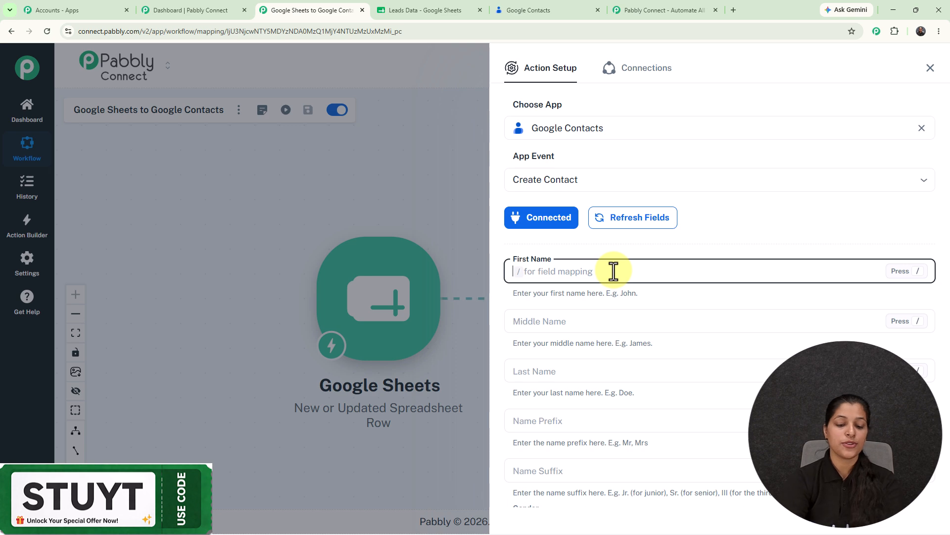
pyautogui.write('tests')
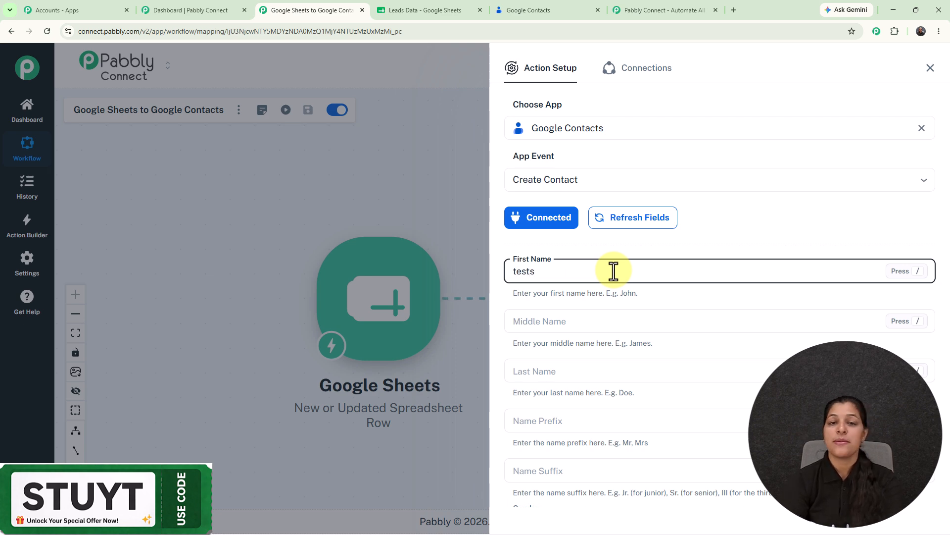
pyautogui.press('BackSpace')
pyautogui.press('BackSpace')
pyautogui.press('BackSpace')
pyautogui.press('BackSpace')
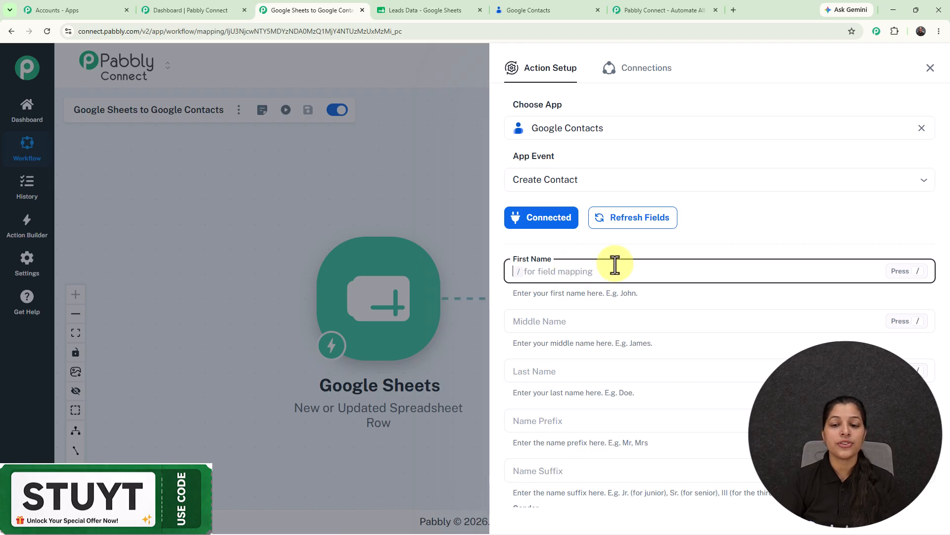
pyautogui.scroll(-2, 615, 265)
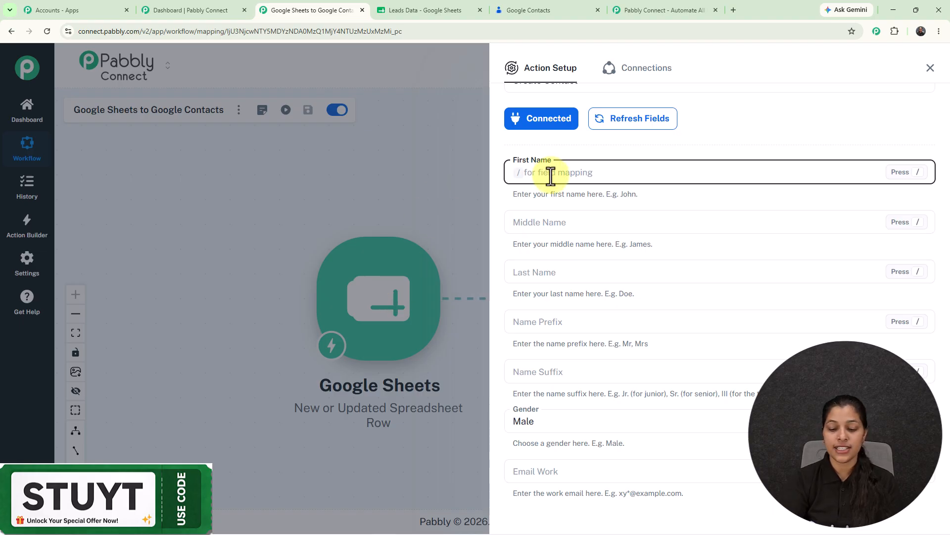
# Map the sheet's First Name and Last Name into the contact's First Name and Last Name
pyautogui.write('/')
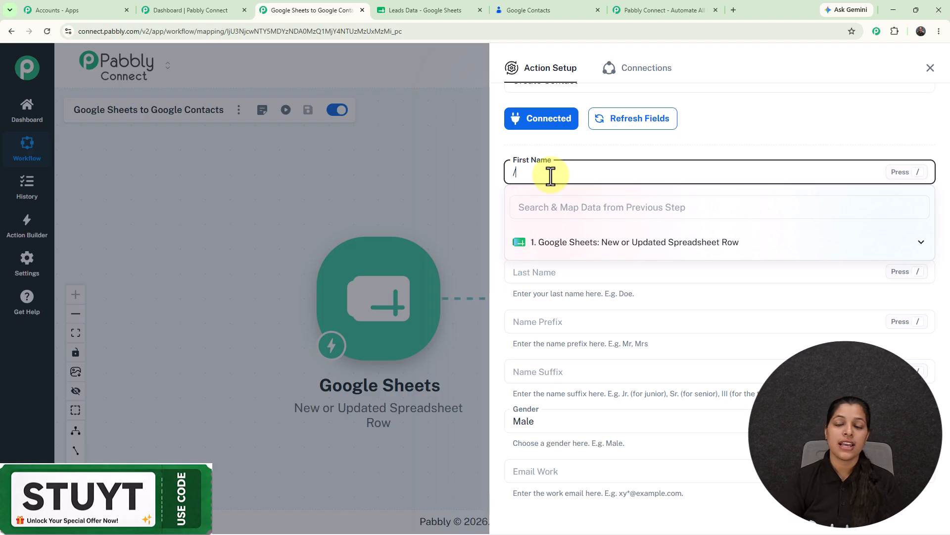
pyautogui.click(612, 252)
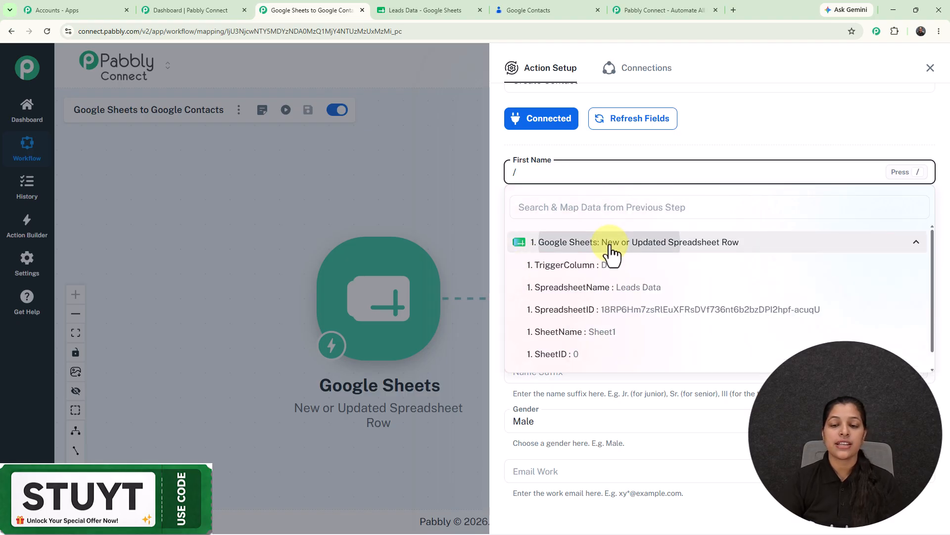
pyautogui.scroll(-2, 622, 321)
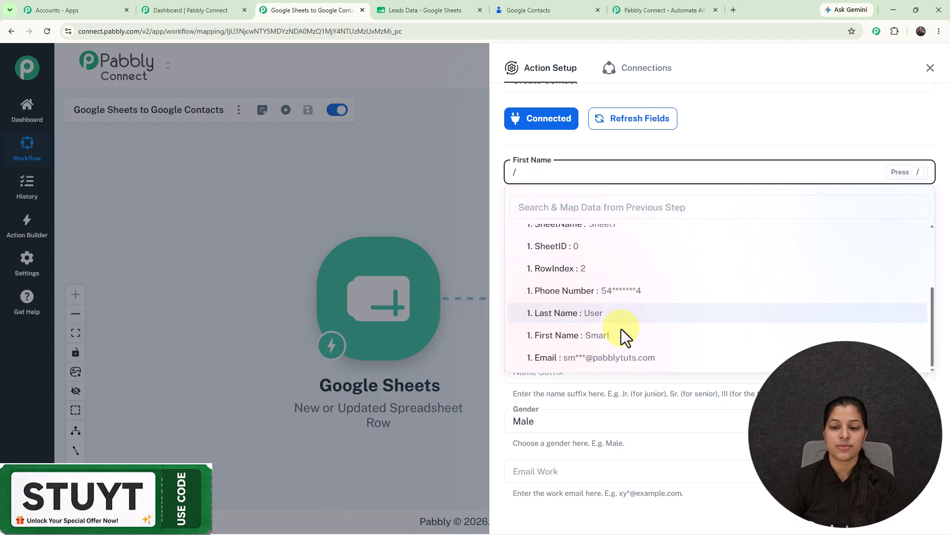
pyautogui.click(614, 338)
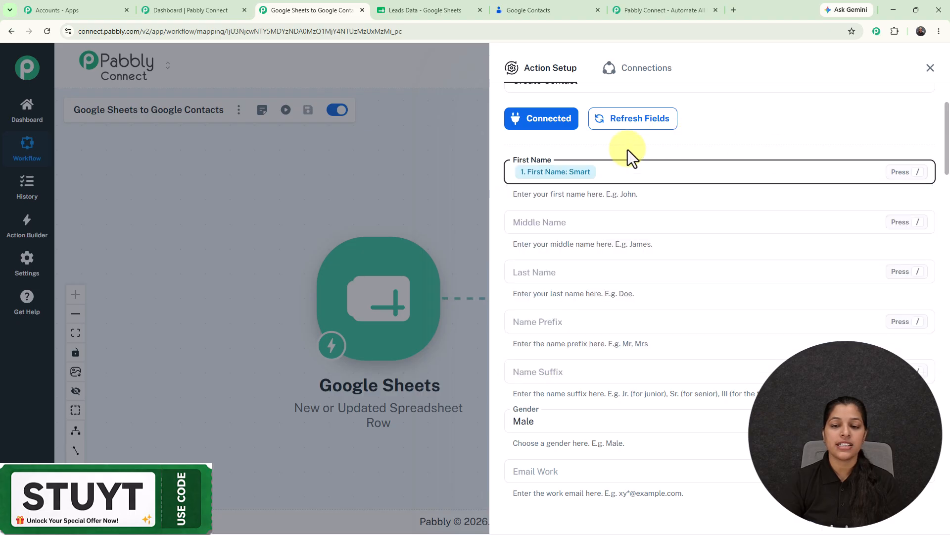
pyautogui.click(577, 277)
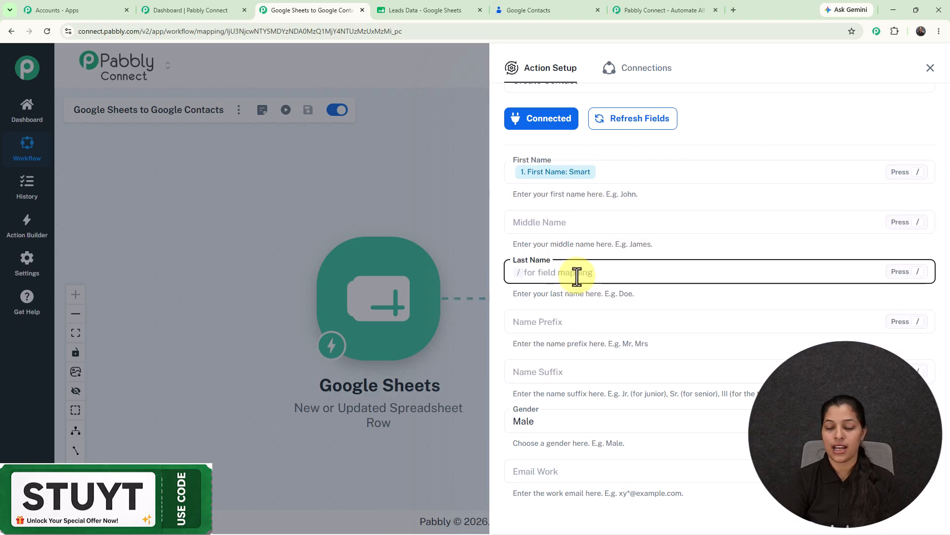
pyautogui.write('/')
pyautogui.click(580, 352)
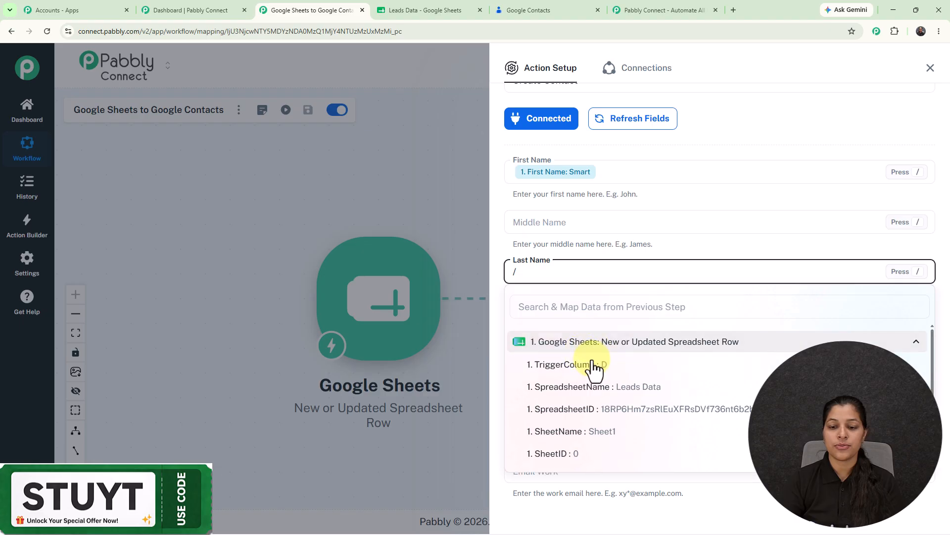
pyautogui.scroll(-3, 599, 426)
pyautogui.click(602, 418)
# Map the sheet's Email into Email Work and Phone Number into Phone Number (Mobile)
pyautogui.scroll(-5, 621, 297)
pyautogui.click(626, 229)
pyautogui.write('/')
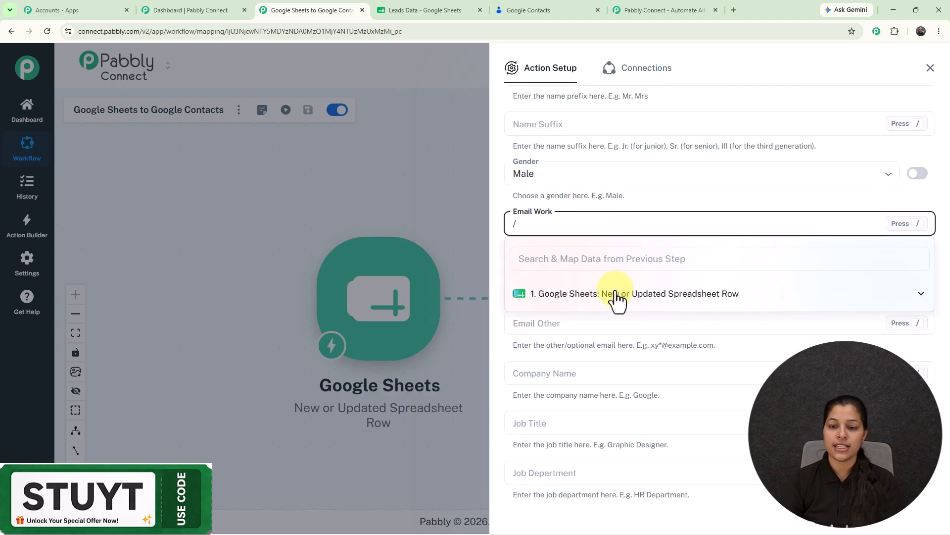
pyautogui.click(615, 296)
pyautogui.scroll(-3, 603, 372)
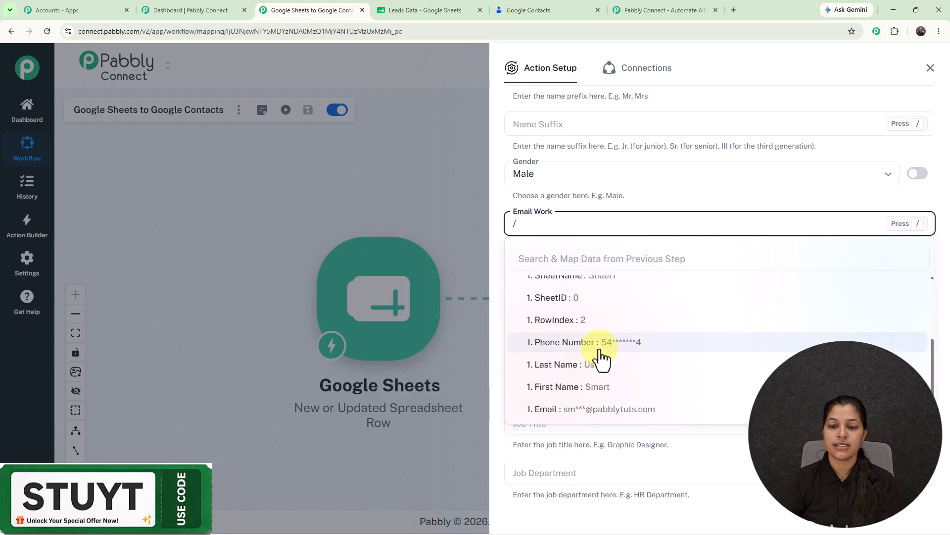
pyautogui.click(602, 407)
pyautogui.scroll(-5, 622, 321)
pyautogui.scroll(-2, 621, 312)
pyautogui.scroll(3, 593, 222)
pyautogui.scroll(-5, 592, 224)
pyautogui.scroll(-10, 594, 224)
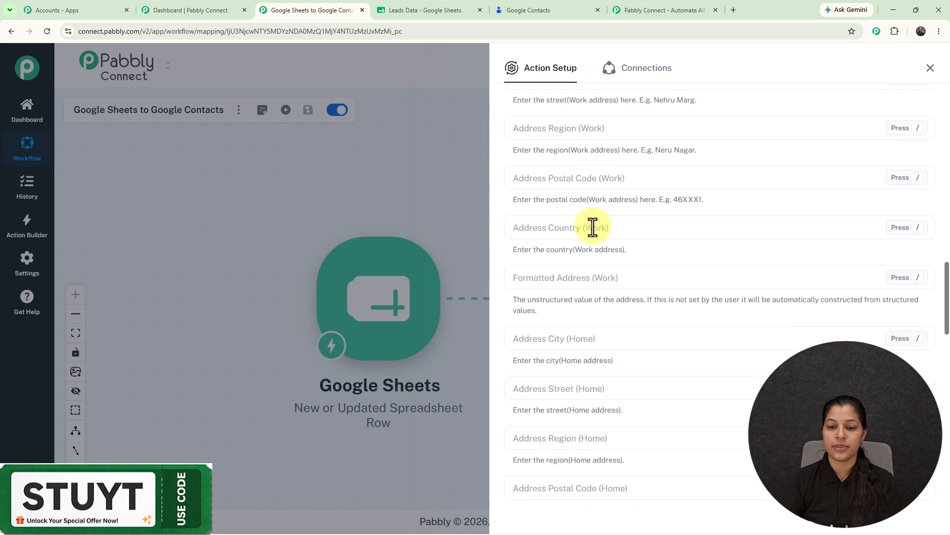
pyautogui.scroll(10, 594, 225)
pyautogui.click(594, 262)
pyautogui.write('/')
pyautogui.scroll(-4, 603, 446)
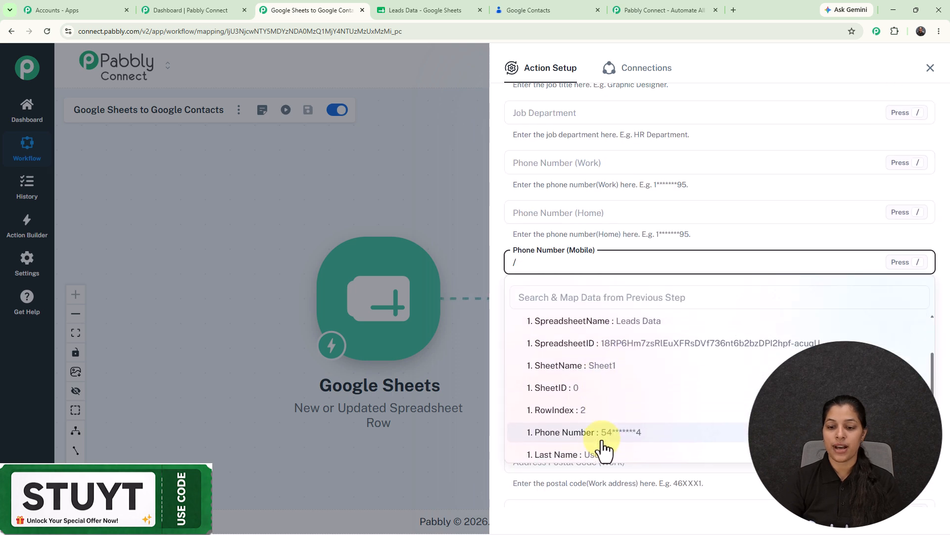
pyautogui.click(603, 391)
pyautogui.scroll(-10, 607, 281)
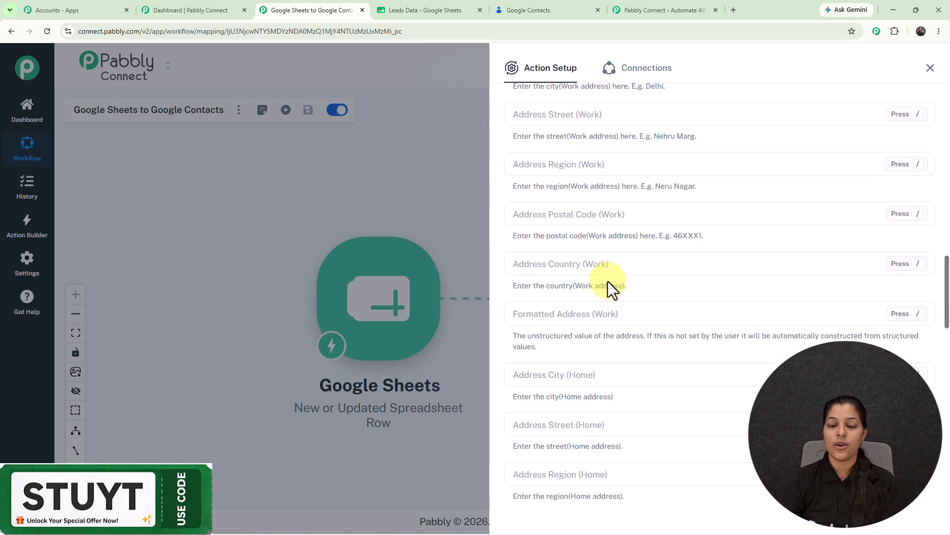
pyautogui.scroll(-8, 608, 282)
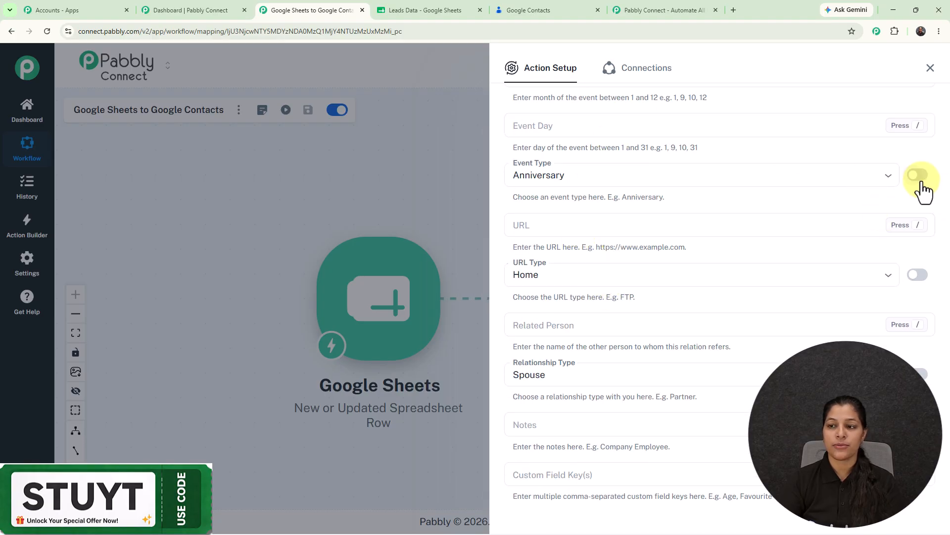
# Switch Event, URL and Relationship Type to mapped fields and clear their defaults (anniversary, home, spouse)
pyautogui.click(917, 175)
pyautogui.moveTo(606, 178); pyautogui.dragTo(382, 176)
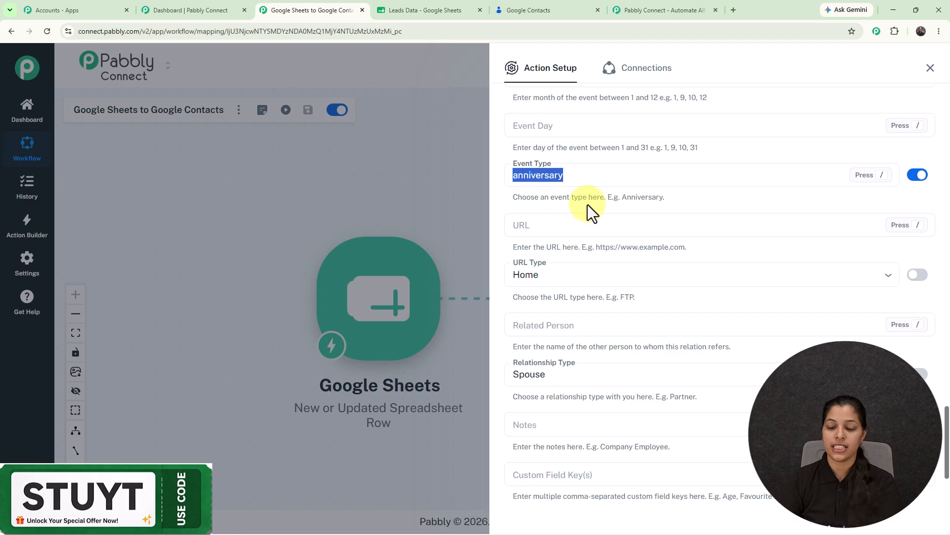
pyautogui.press('BackSpace')
pyautogui.click(918, 275)
pyautogui.moveTo(597, 273); pyautogui.dragTo(510, 275)
pyautogui.press('BackSpace')
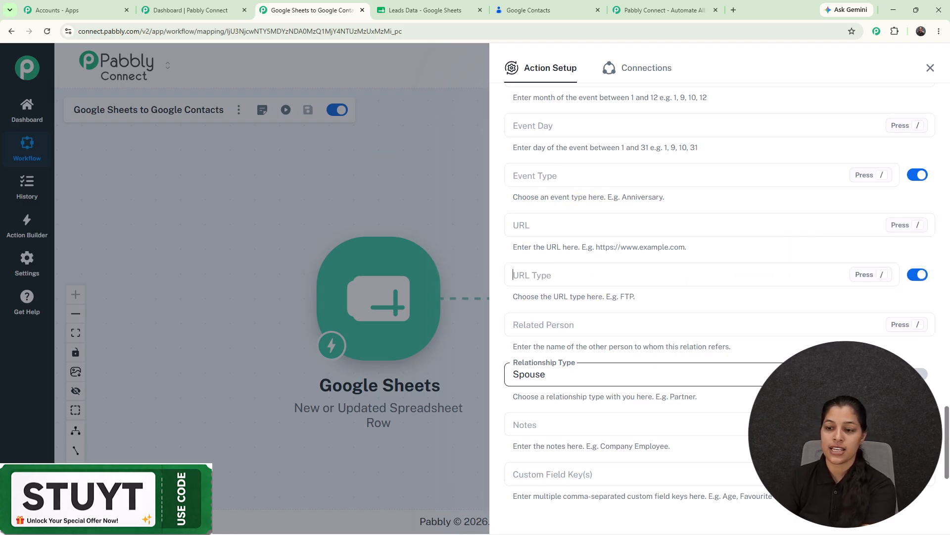
pyautogui.click(919, 374)
pyautogui.click(609, 378)
pyautogui.moveTo(502, 381); pyautogui.dragTo(549, 375)
pyautogui.press('BackSpace')
# Save the Create Contact action, send a test request, and check the result in Google Contacts
pyautogui.scroll(-3, 620, 339)
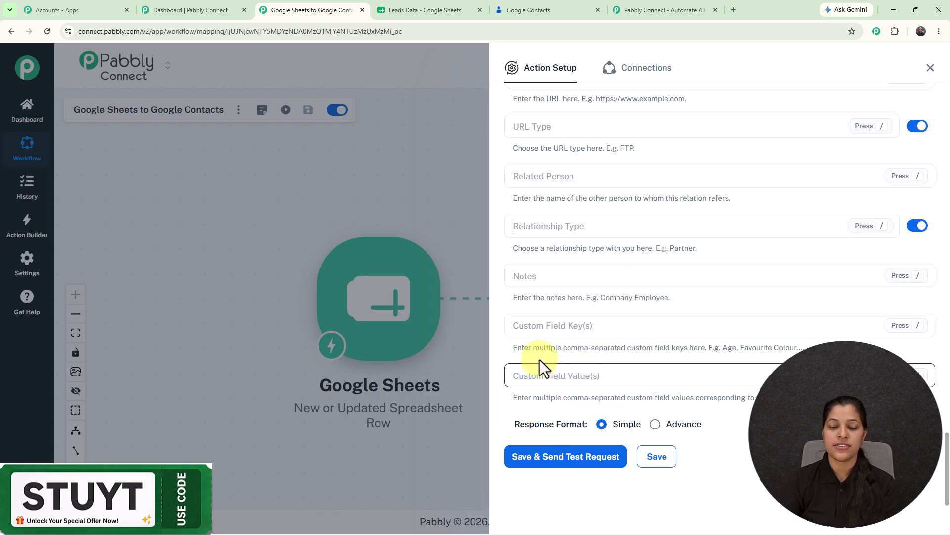
pyautogui.click(564, 458)
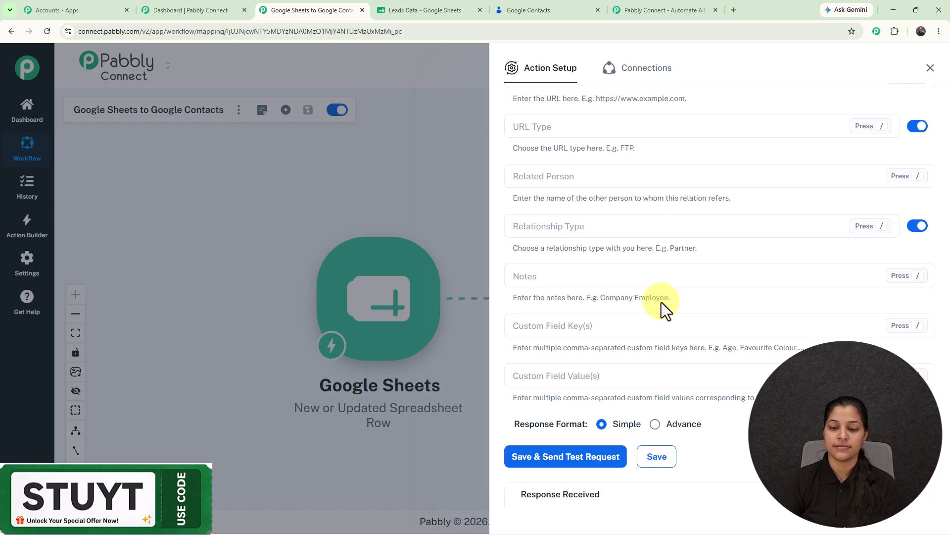
pyautogui.scroll(-3, 663, 312)
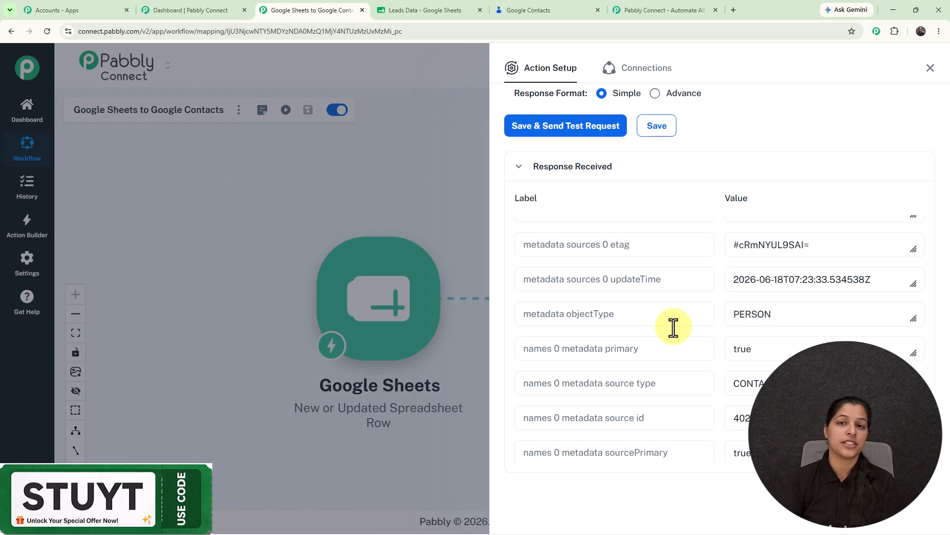
pyautogui.click(525, 10)
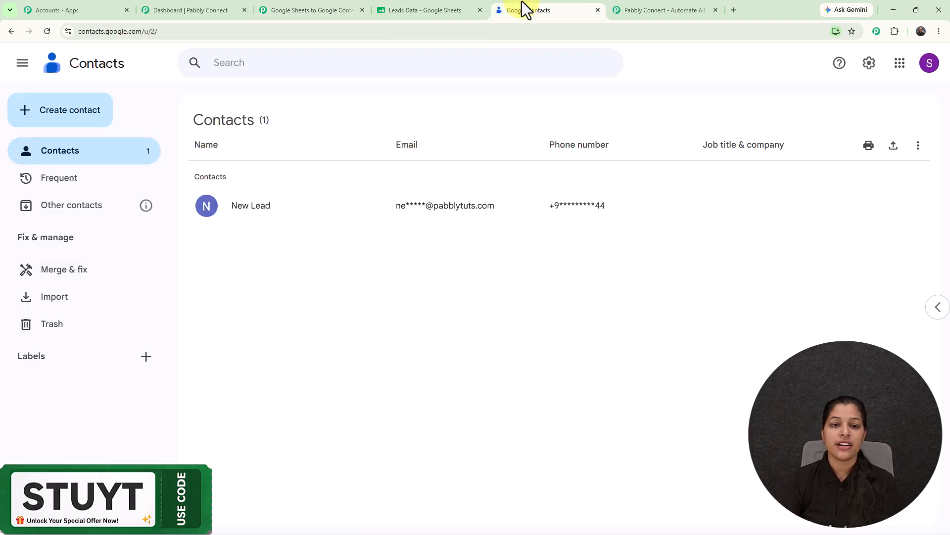
# Reload Google Contacts to see the second contact created by the test, then go back to Pabbly
pyautogui.click(46, 32)
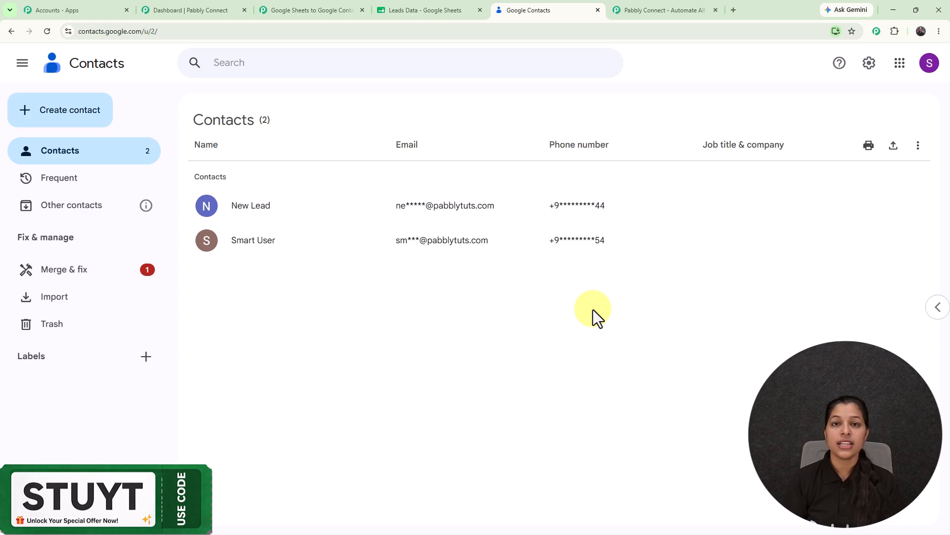
pyautogui.click(286, 7)
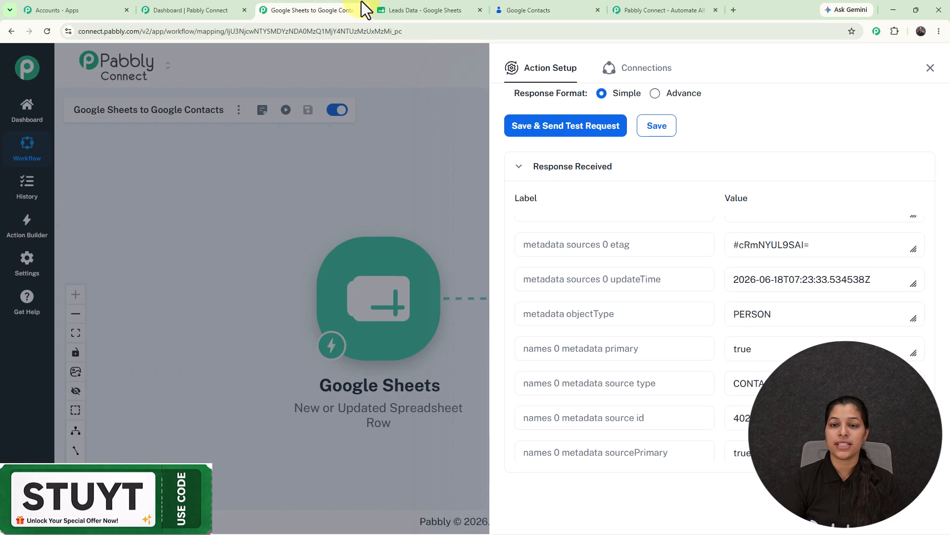
# Close the Action Setup panel to reveal the Google Sheets to Google Contacts workflow canvas
pyautogui.click(931, 69)
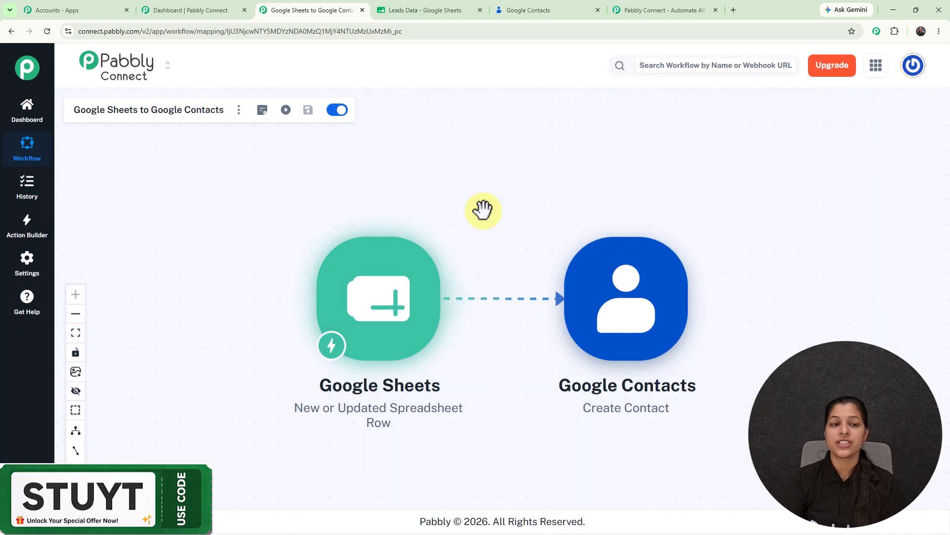